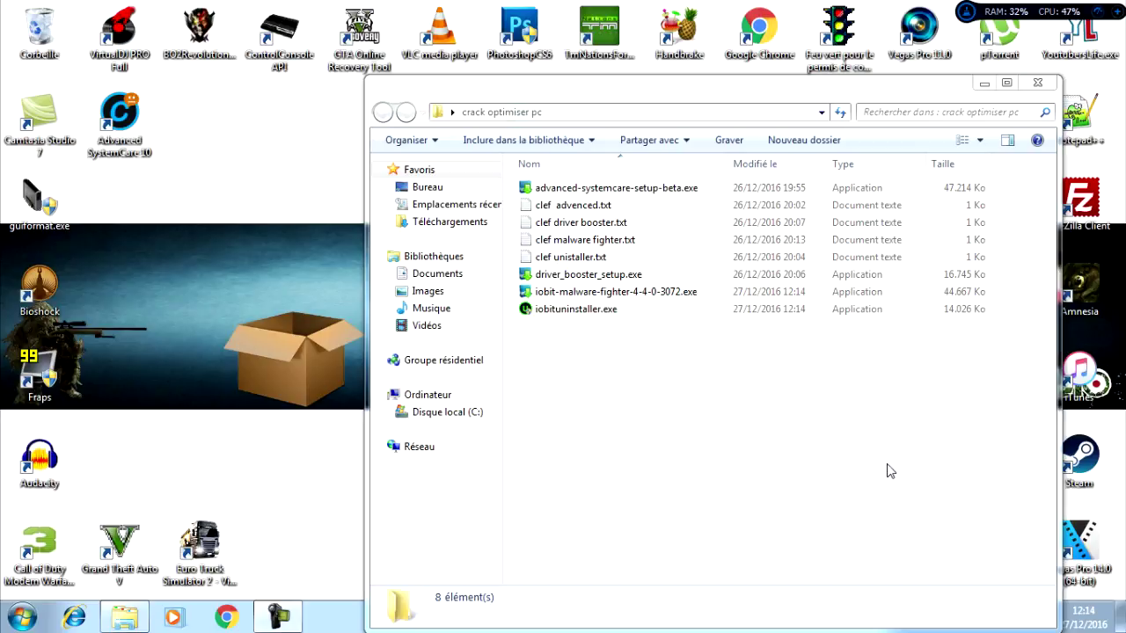
Step: Delete the Advanced SystemCare 10 shortcut from the desktop
left_click(119, 132)
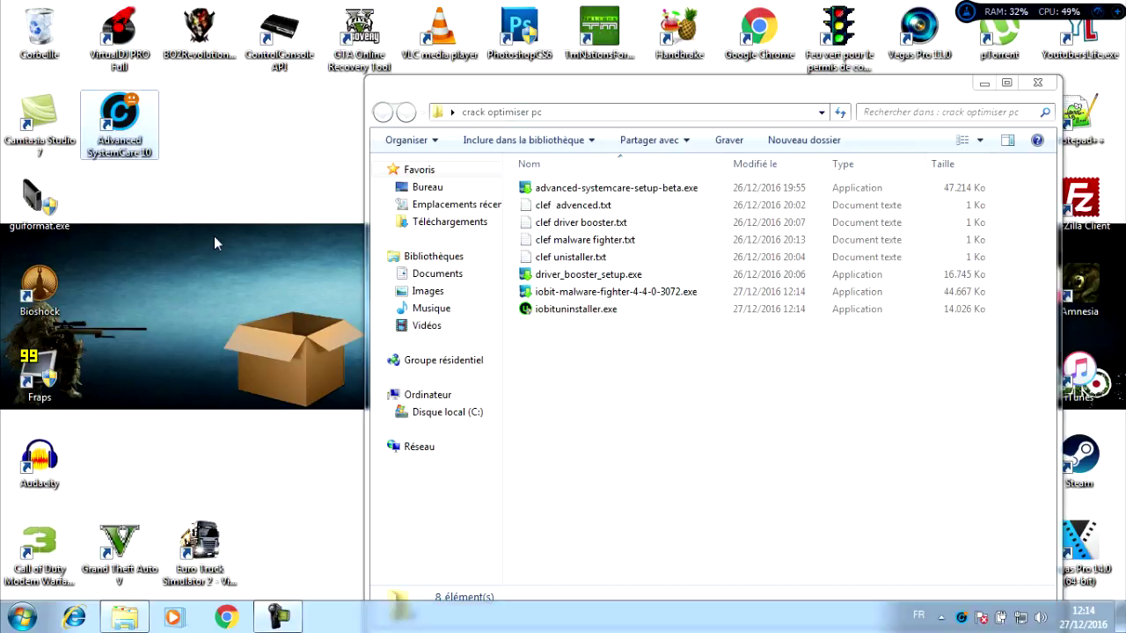
key("Delete")
left_click(628, 374)
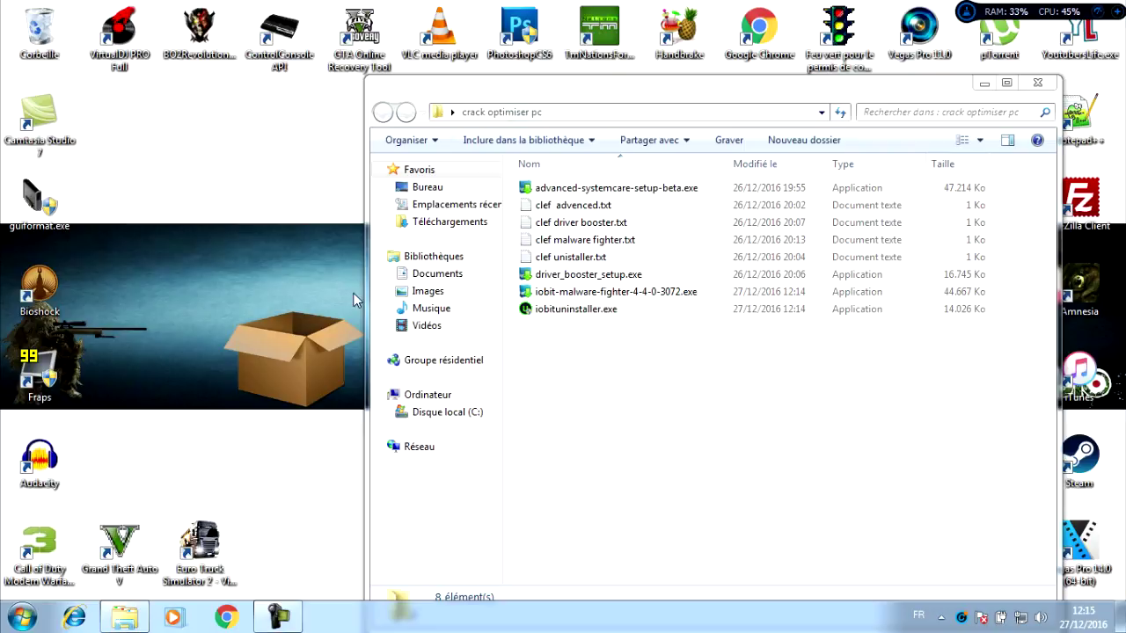
Step: Install Advanced SystemCare from advanced-systemcare-setup-beta.exe, accepting the licence agreement and declining the newsletter subscription
double_click(607, 189)
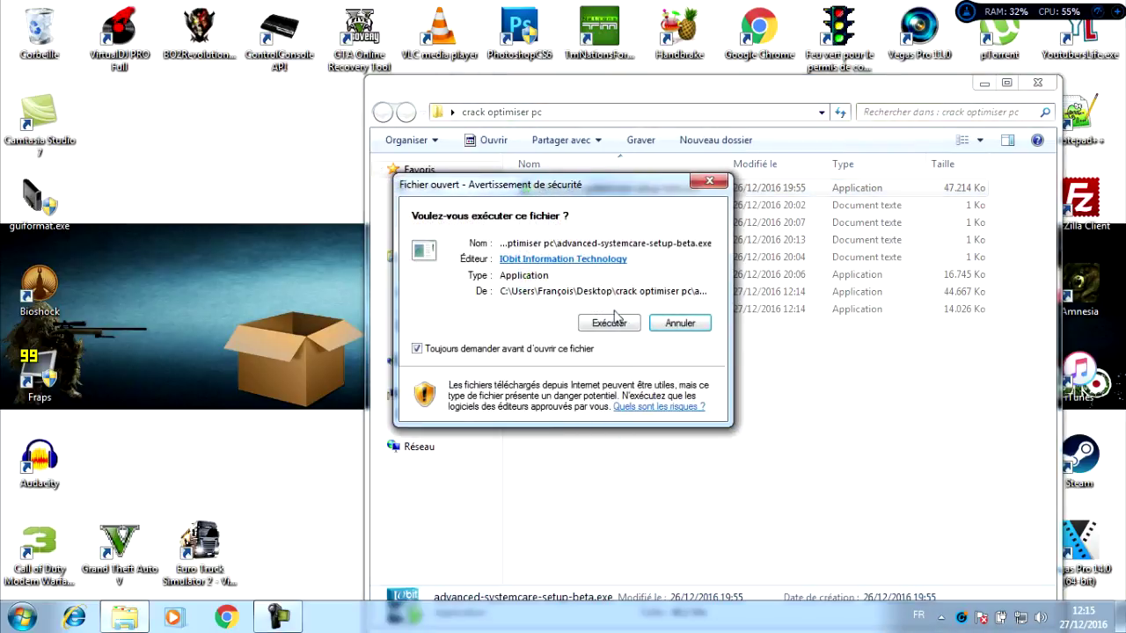
left_click(605, 465)
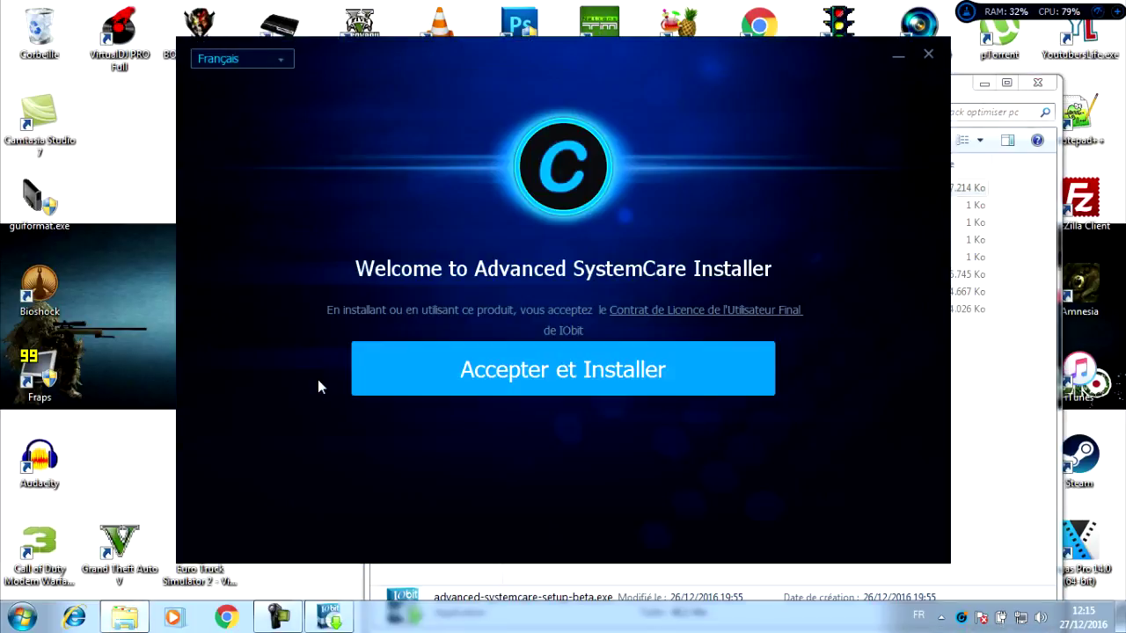
left_click(572, 373)
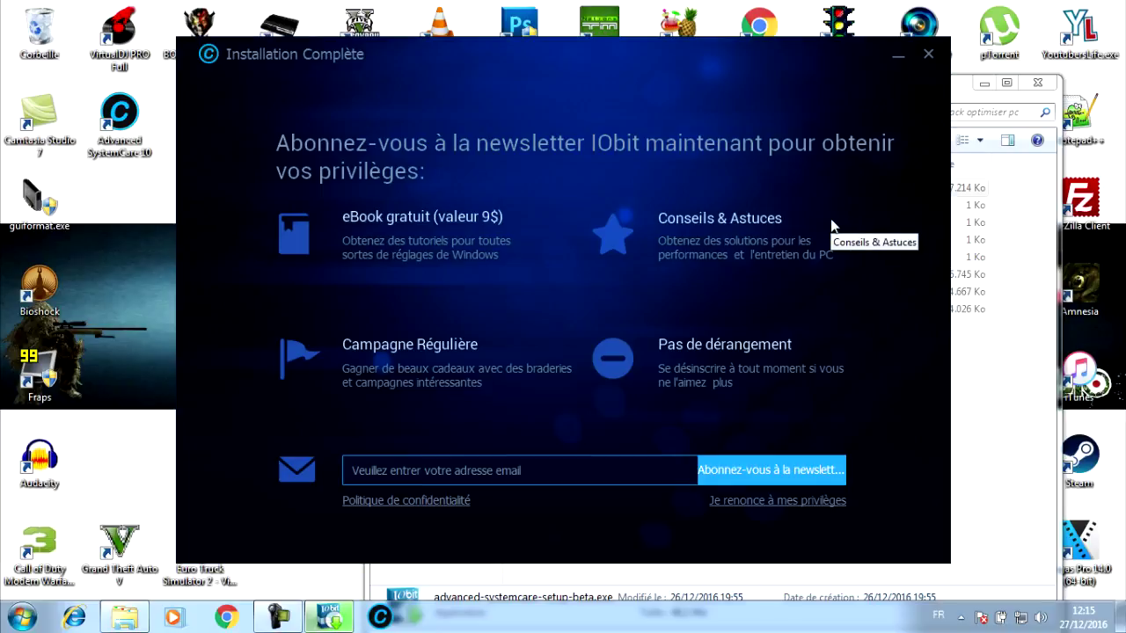
left_click(831, 500)
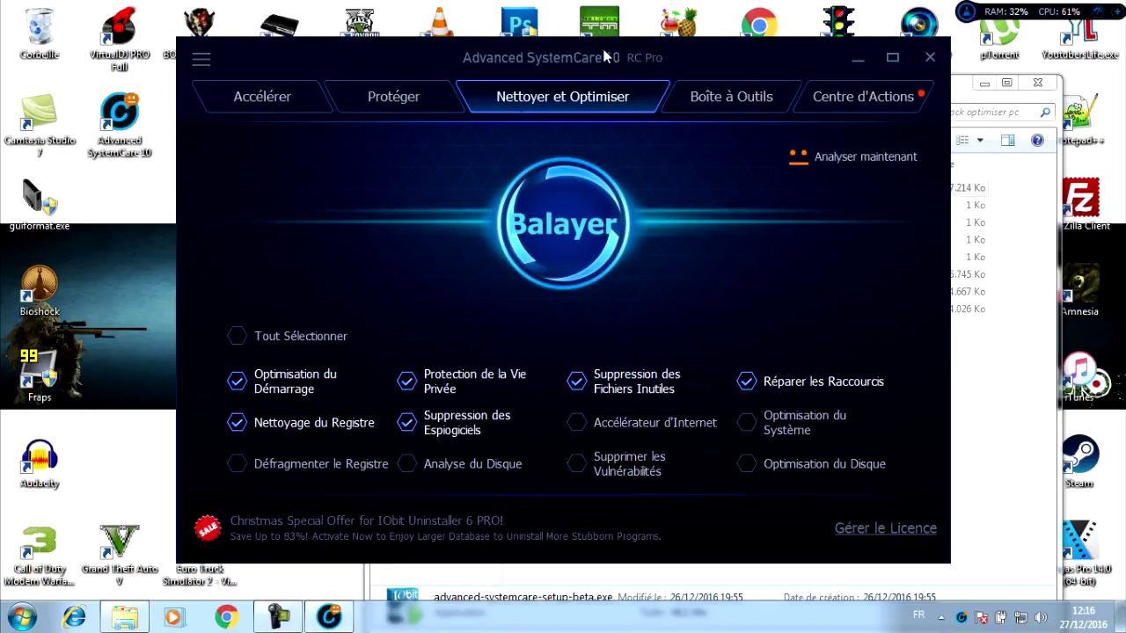
Step: Open the Advanced SystemCare licence manager for updating the licence and clear the licence code
left_click(857, 529)
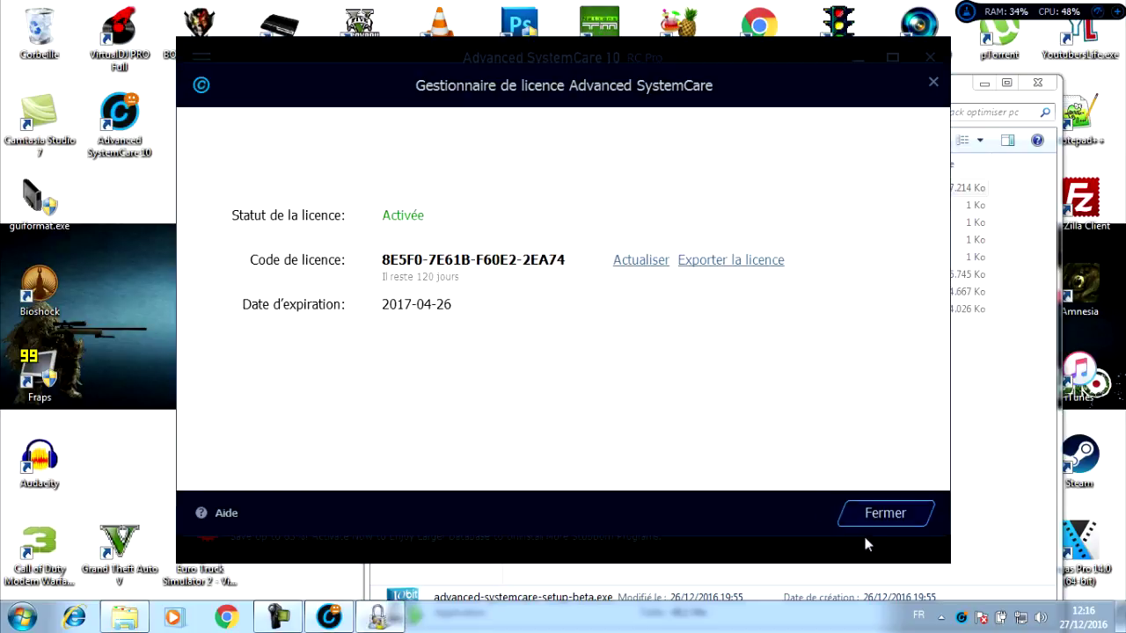
left_click(621, 260)
key("BackSpace")
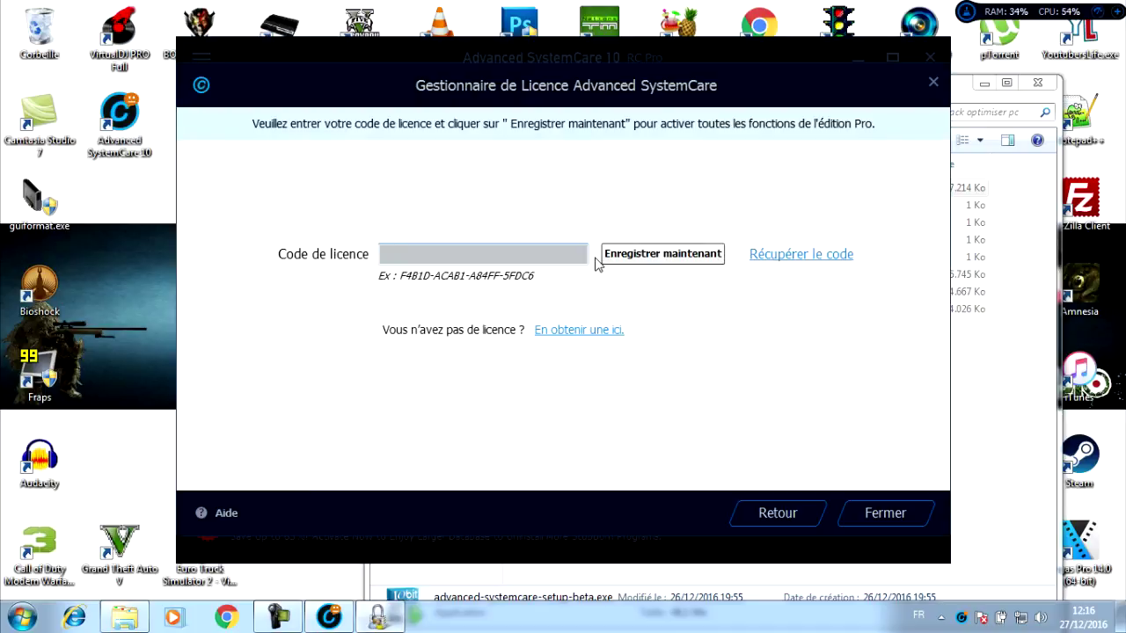
Step: Copy the licence code from clef advenced.txt in the crack optimiser pc folder and close the file
left_click(954, 392)
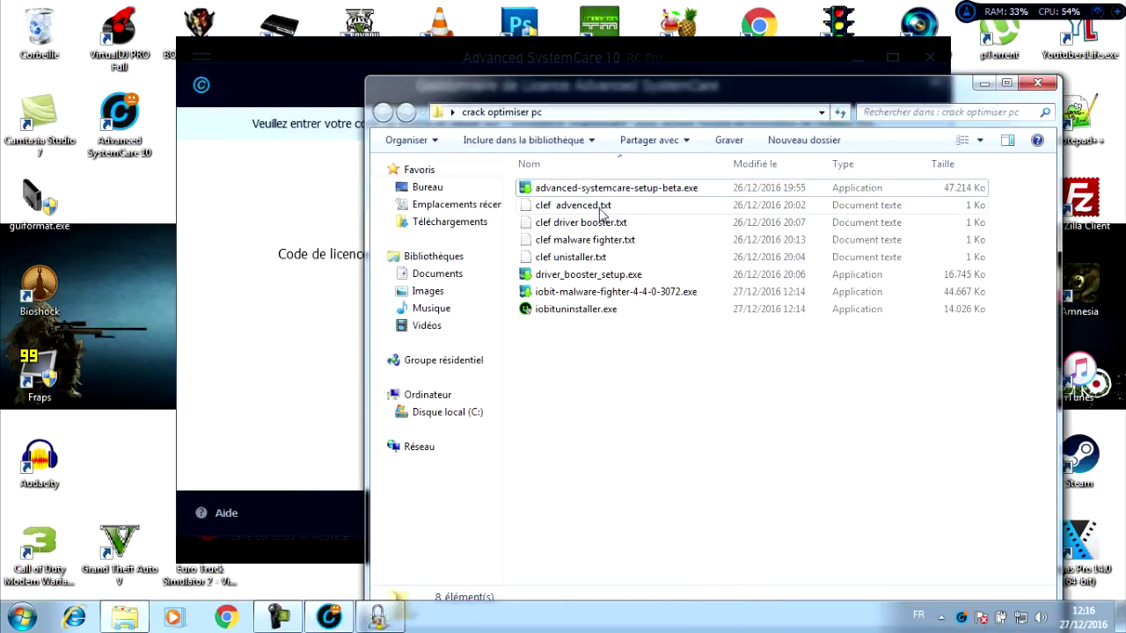
double_click(602, 209)
key("ctrl+a")
right_click(114, 209)
left_click(249, 260)
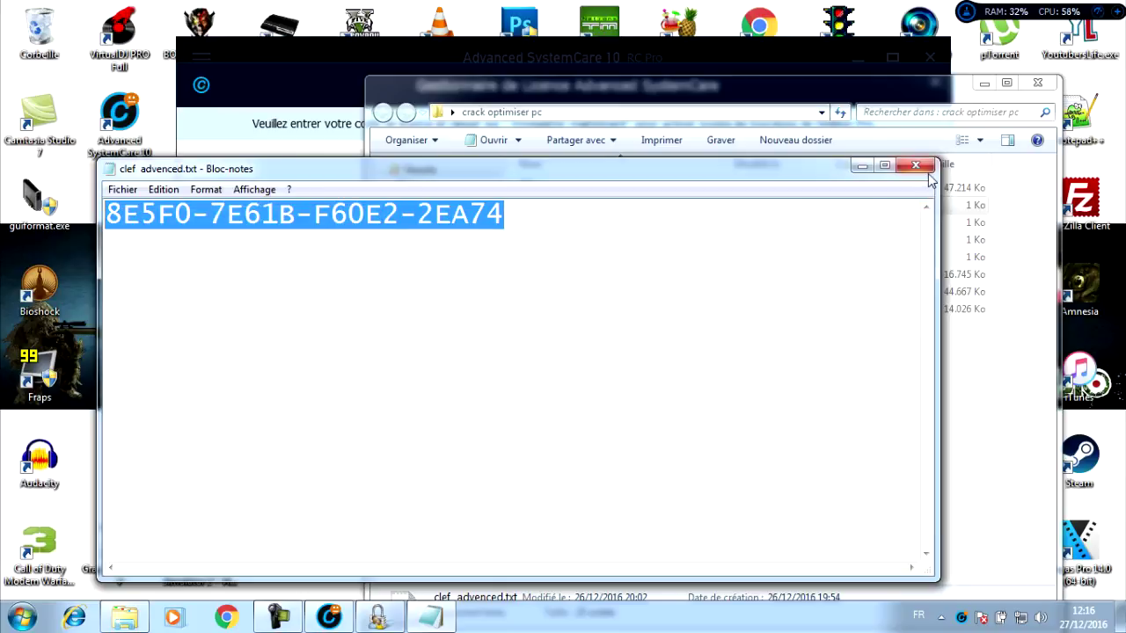
left_click(915, 166)
Step: Paste the licence code into the Code de licence field and register it
left_click(291, 344)
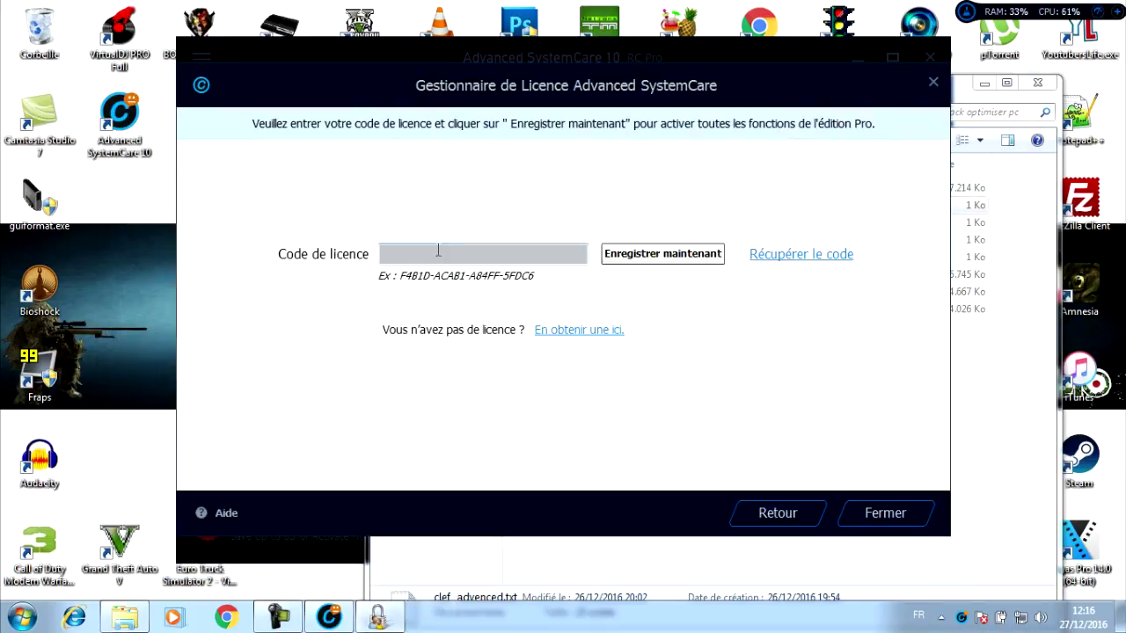
right_click(438, 252)
left_click(492, 320)
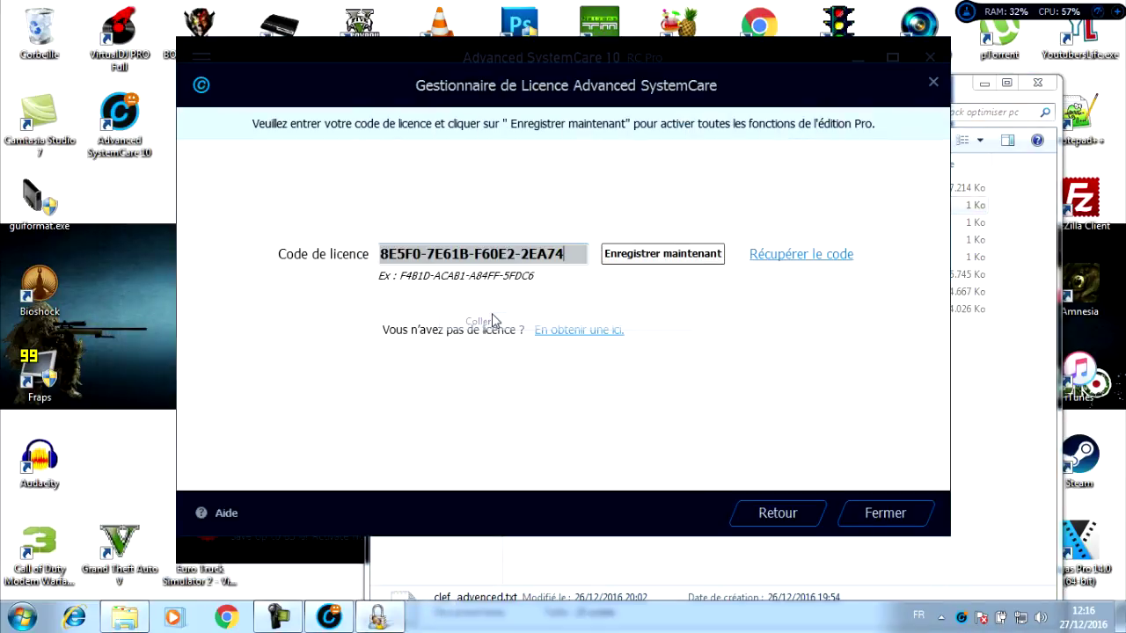
left_click(717, 254)
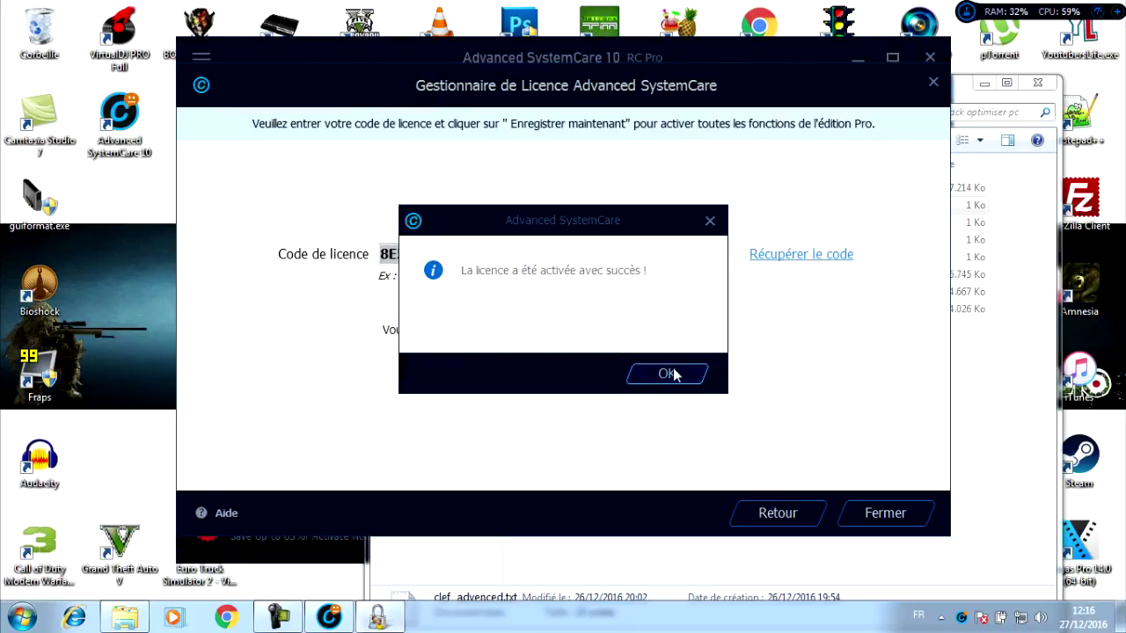
left_click(668, 374)
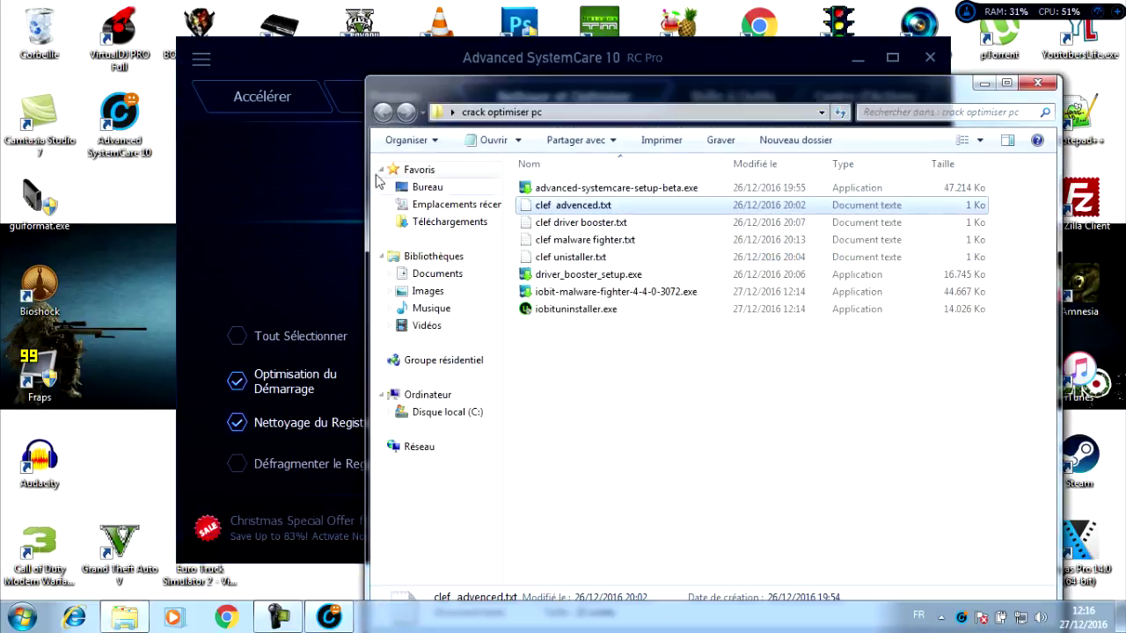
Step: Select all scan items under Nettoyer et Optimiser and switch on the Accélérateur
left_click(253, 180)
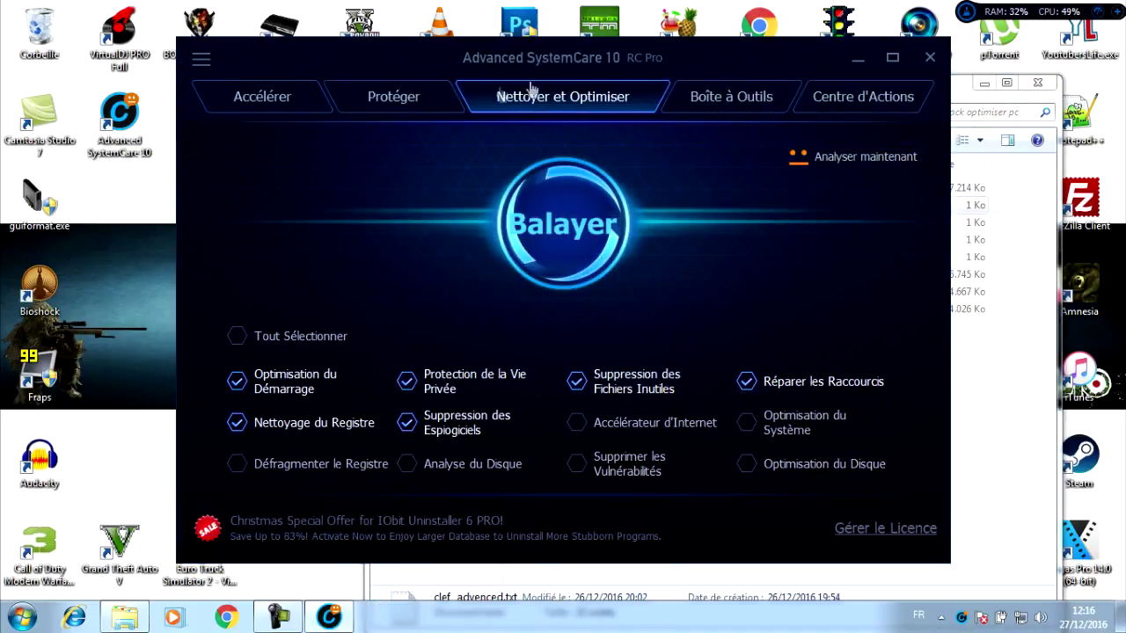
left_click(237, 338)
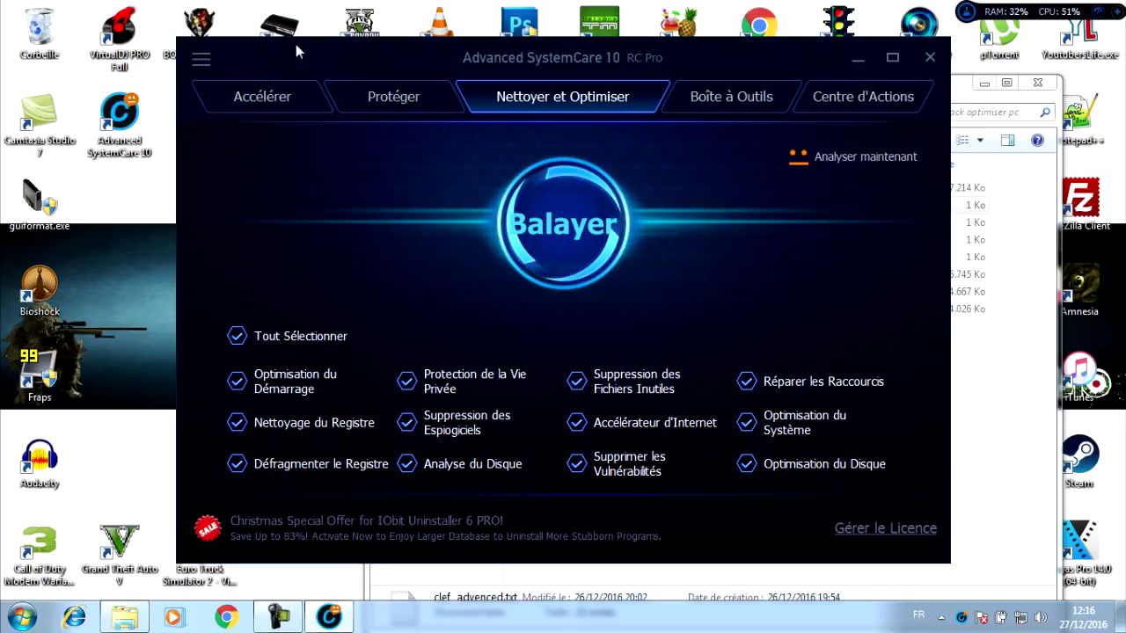
left_click(295, 98)
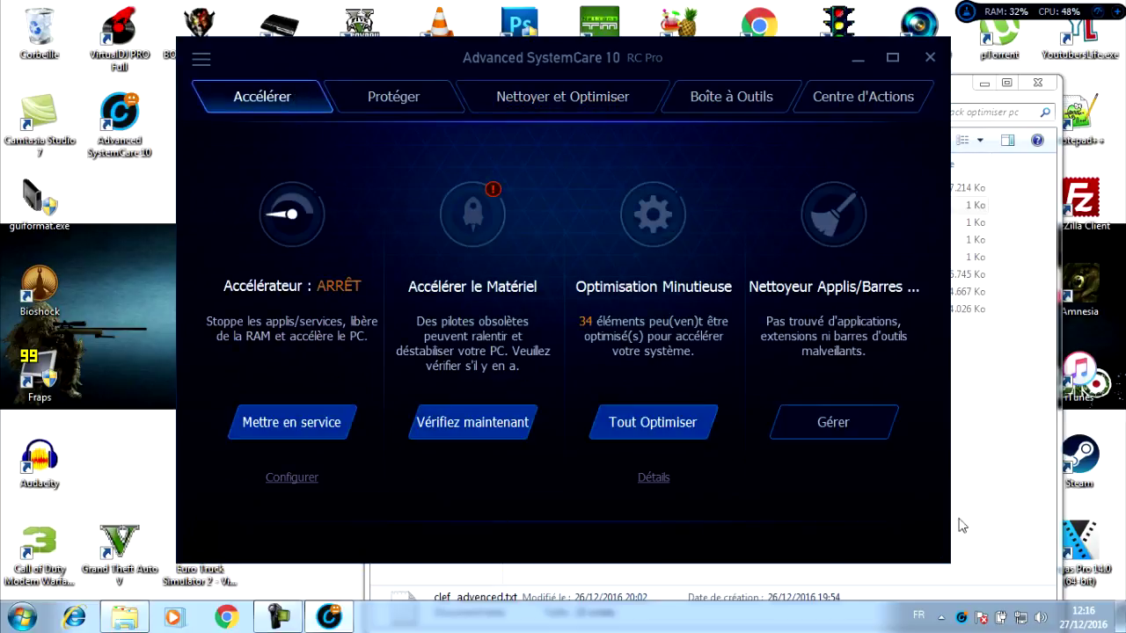
left_click(321, 422)
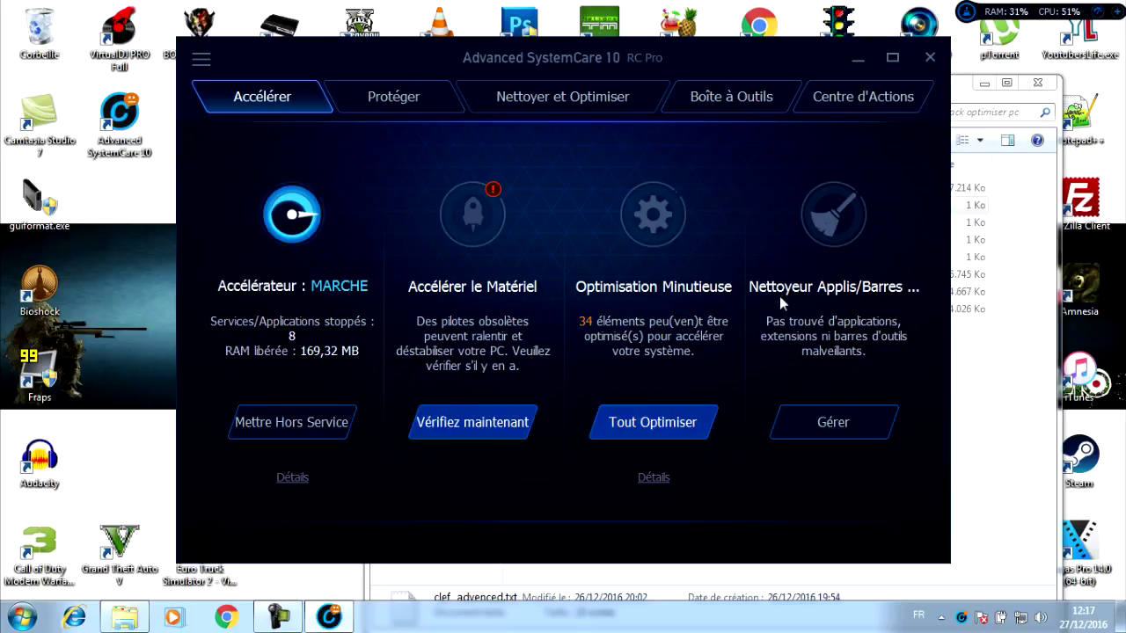
Step: Examine the Protéger and Accélérer features and the list of tools in Boîte à Outils
left_click(430, 107)
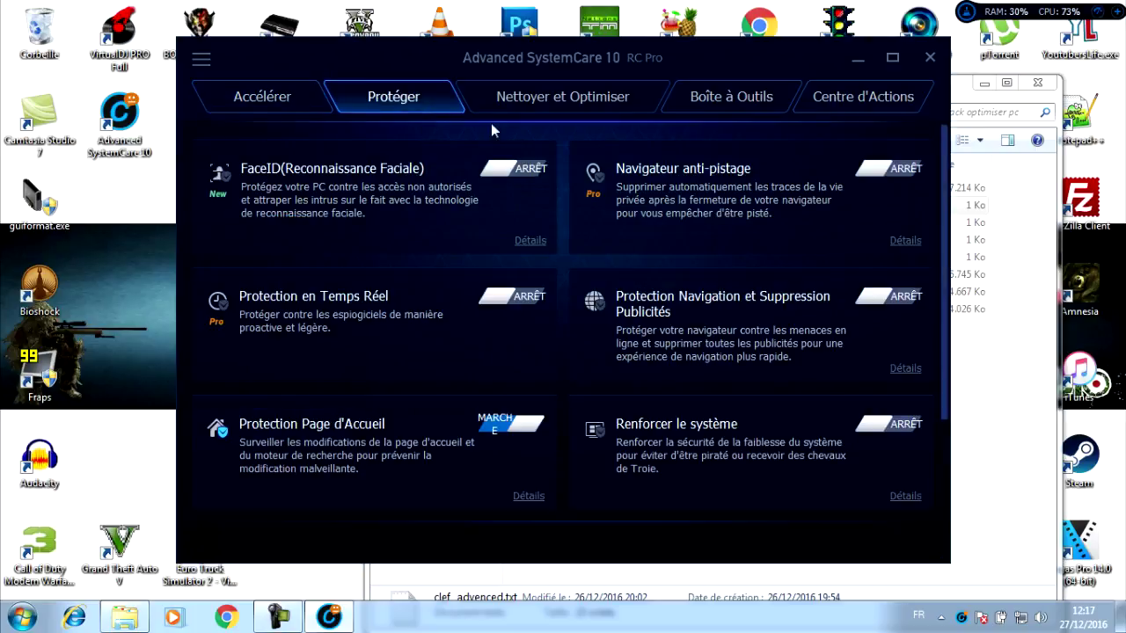
left_click(259, 97)
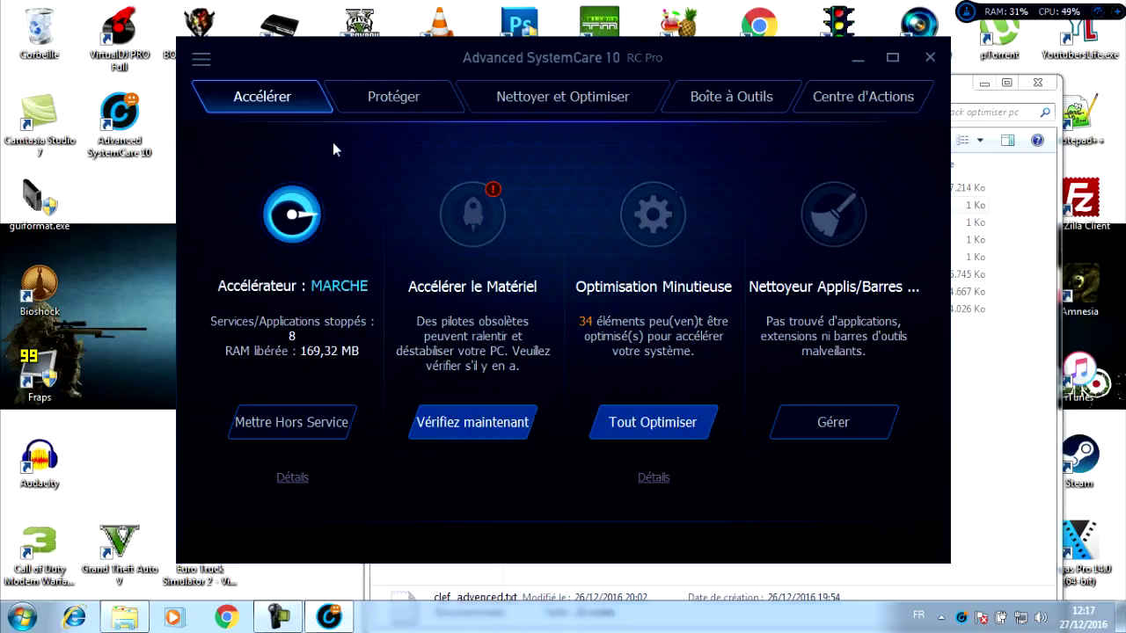
left_click(381, 96)
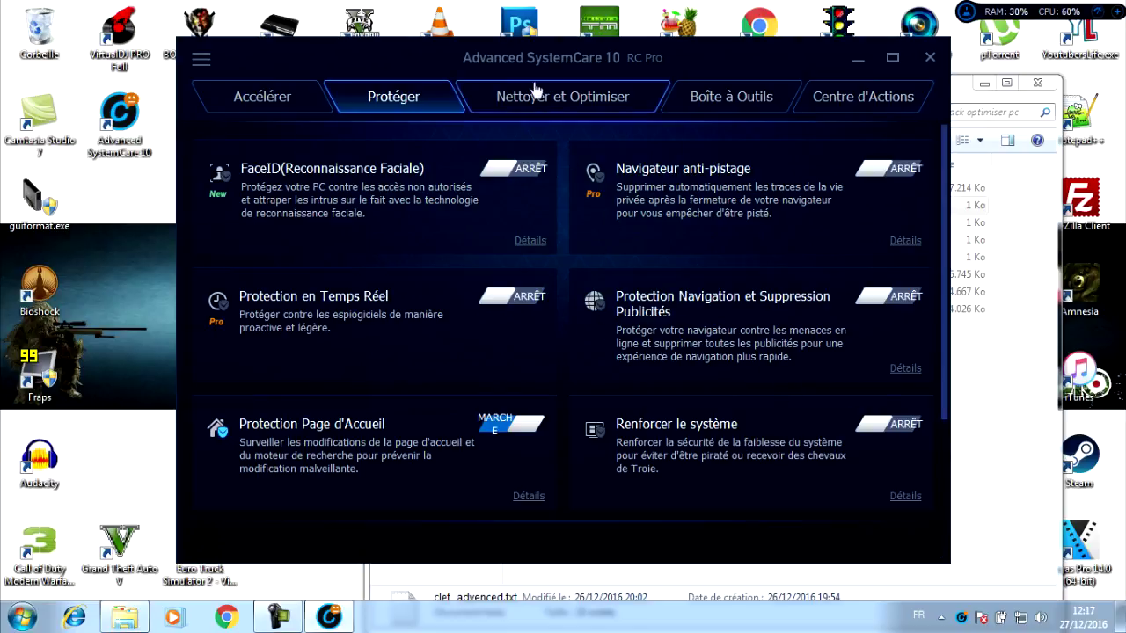
left_click(774, 106)
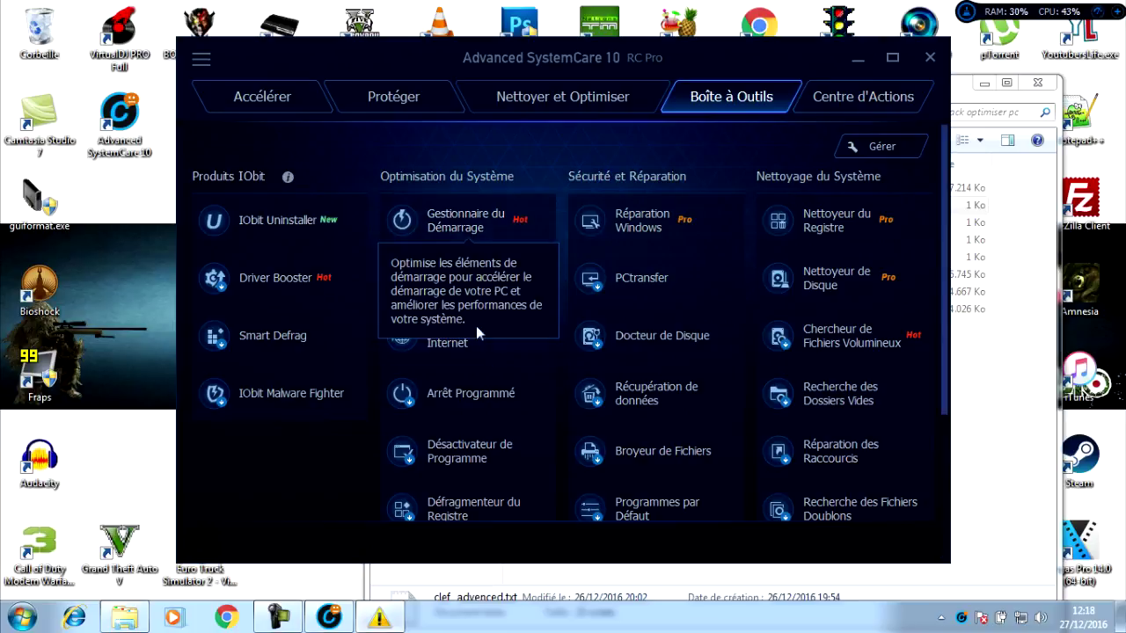
left_click_drag(947, 227, 947, 377)
scroll(945, 388, "up", 3)
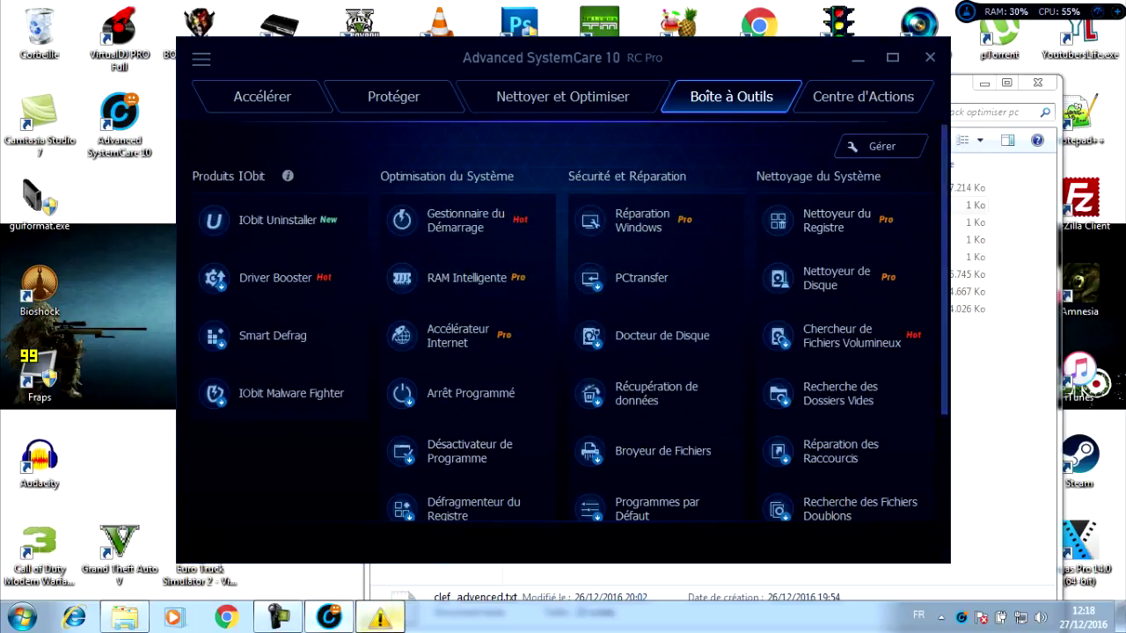
left_click(509, 375)
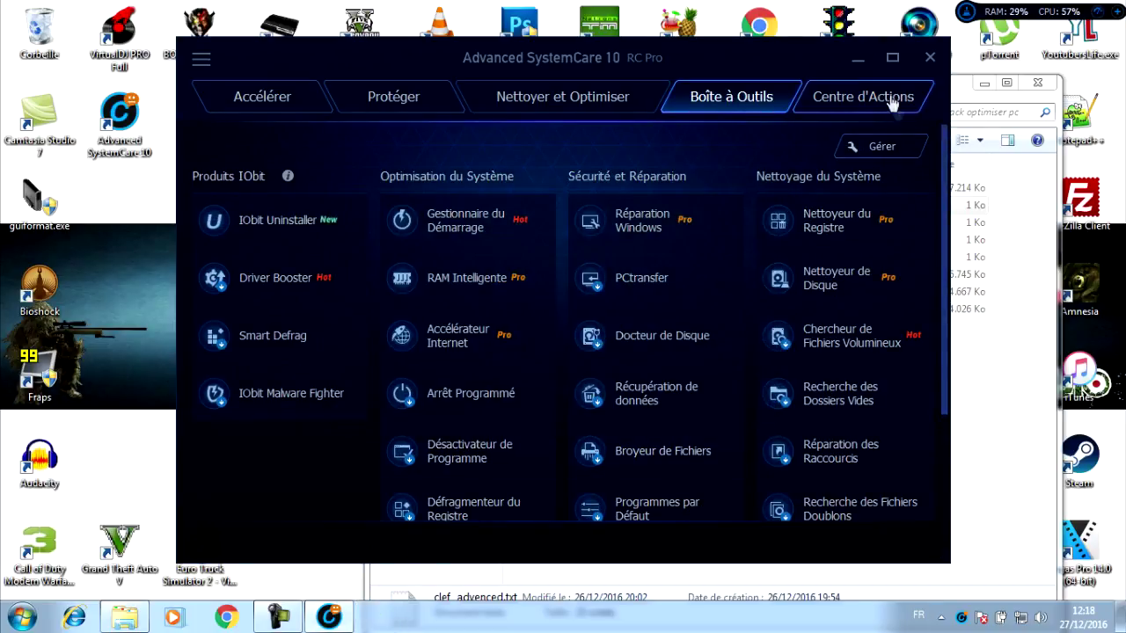
left_click_drag(949, 162, 949, 200)
scroll(929, 340, "up", 3)
Step: Look through the product offers and software updates in the Centre d'Actions and close Advanced SystemCare
left_click(855, 99)
scroll(616, 405, "down", 2)
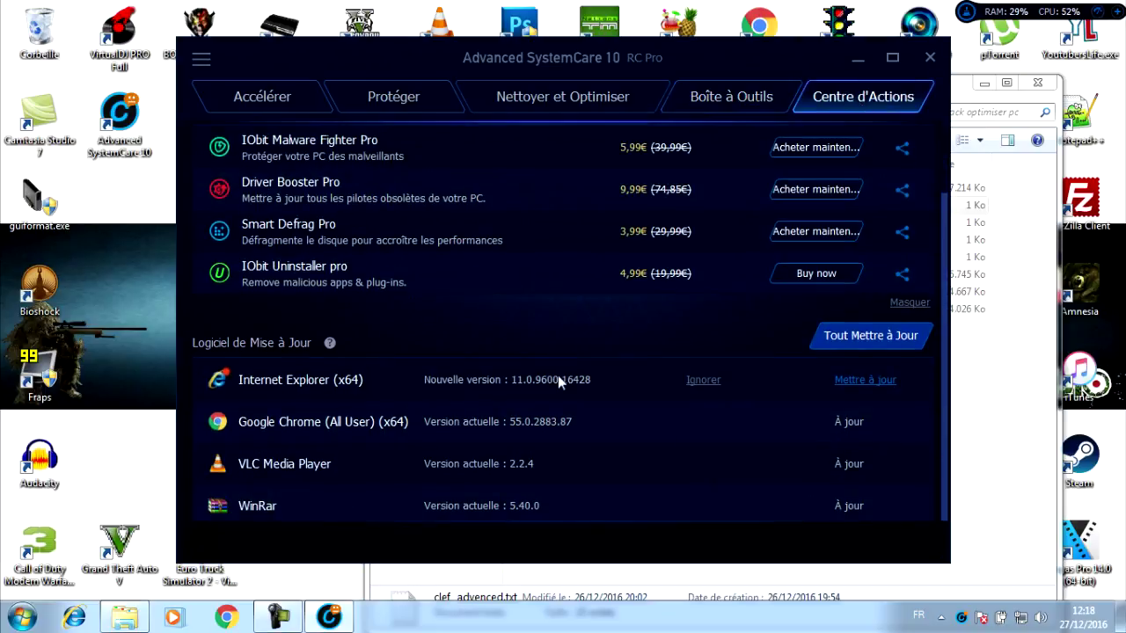
scroll(485, 483, "up", 2)
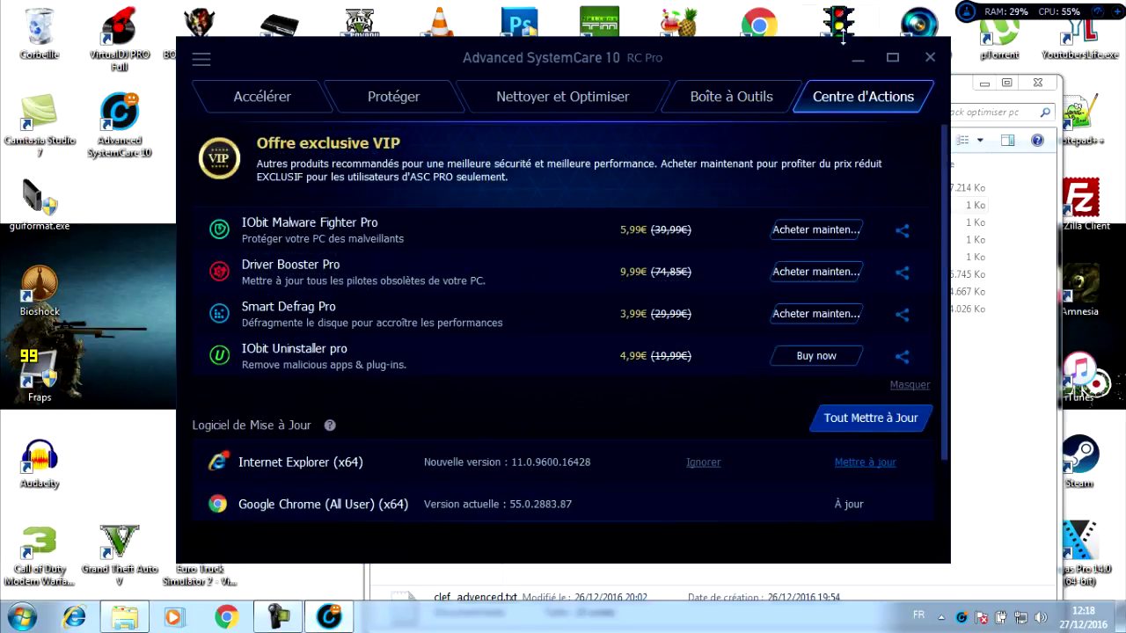
left_click(929, 57)
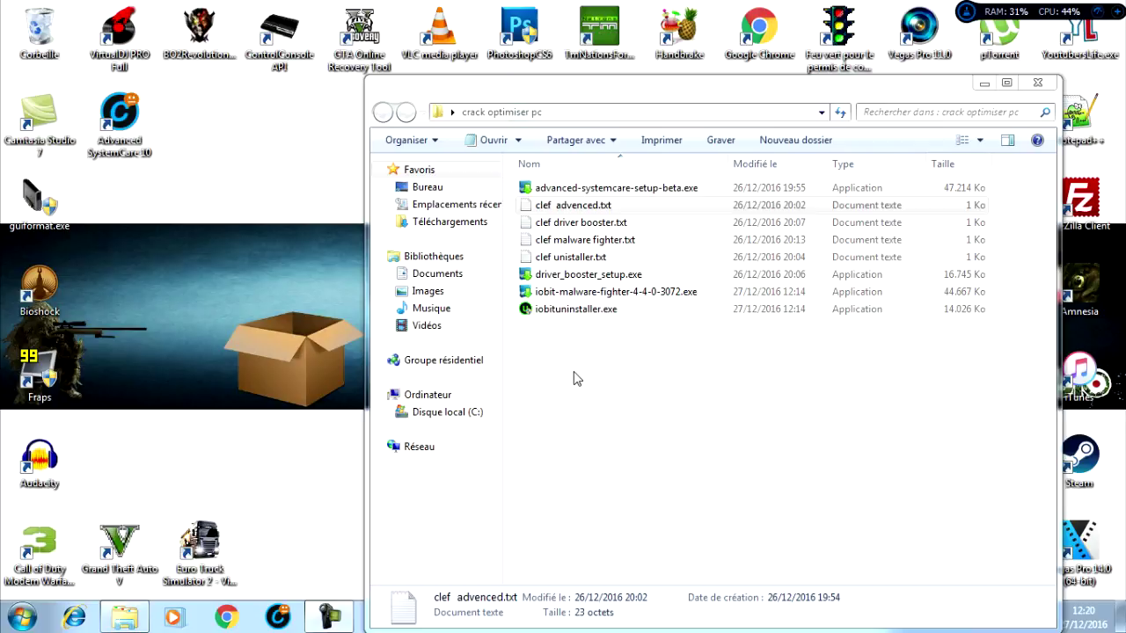
Step: Install IObit Uninstaller 6.1 from iobituninstaller.exe, keeping the default folder and leaving Smart Defrag unselected
double_click(560, 312)
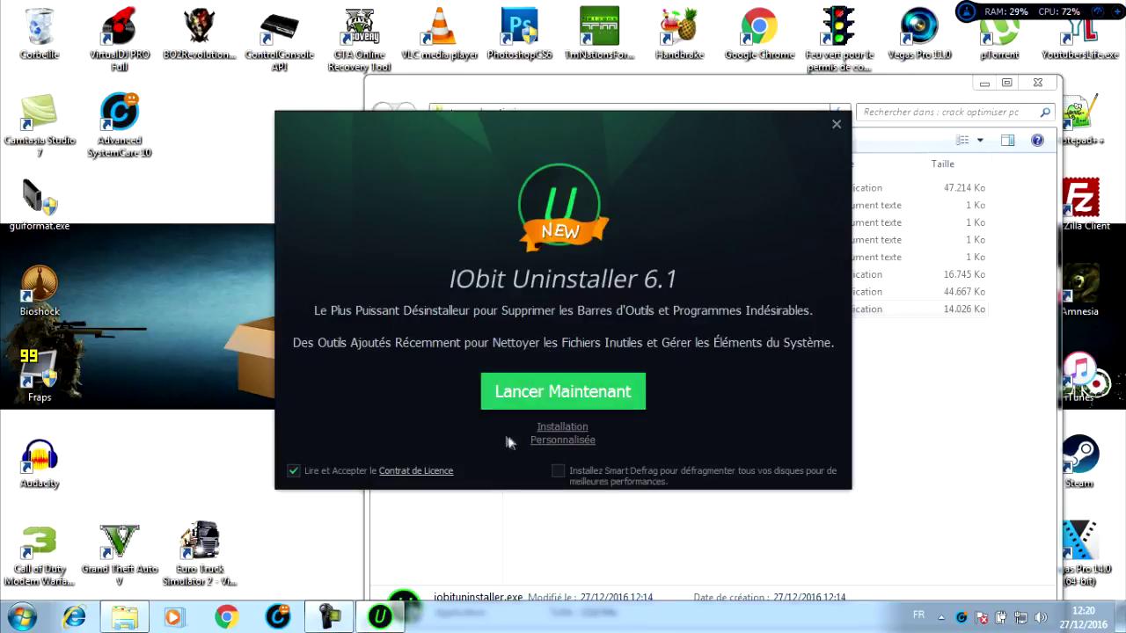
left_click(568, 437)
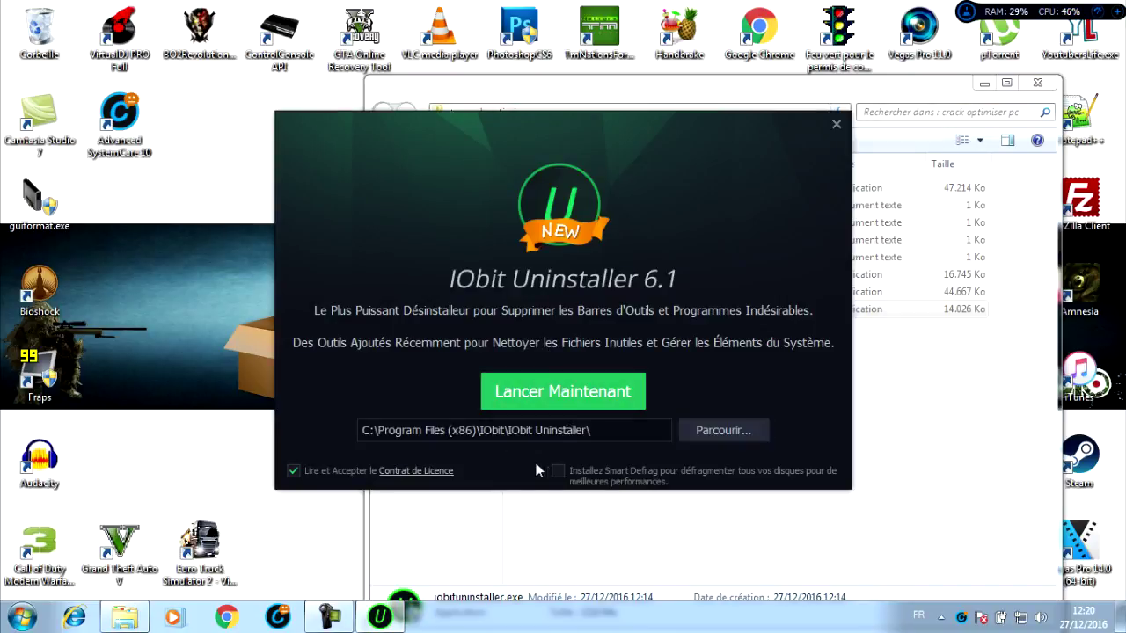
left_click(563, 400)
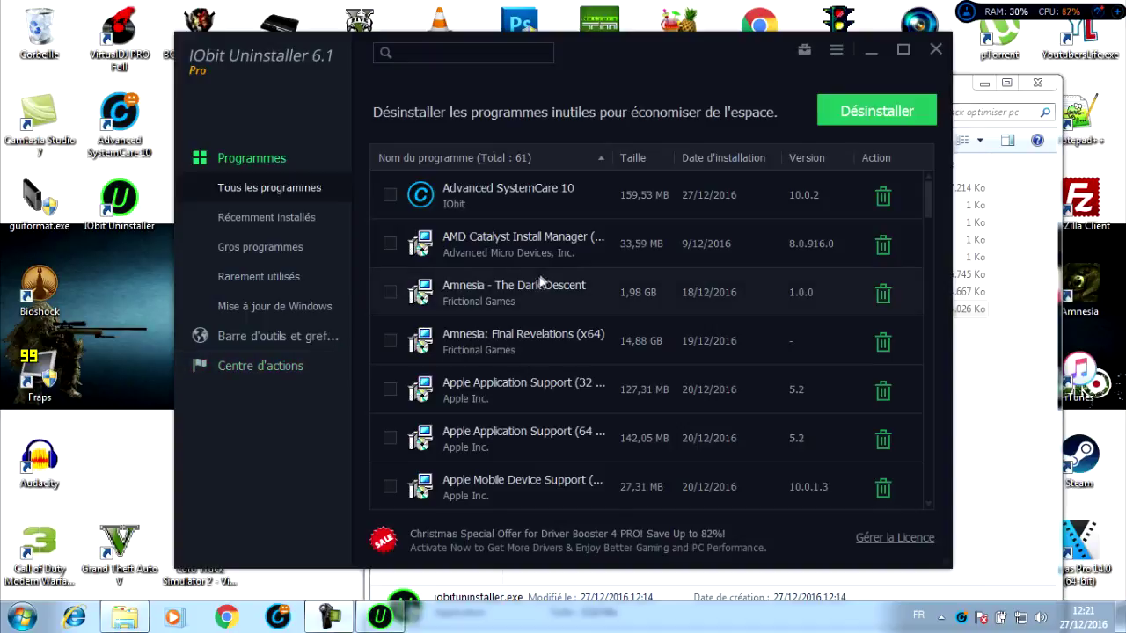
Step: Open the IObit Uninstaller licence manager for a new registration and clear the existing licence code
left_click_drag(926, 199, 953, 185)
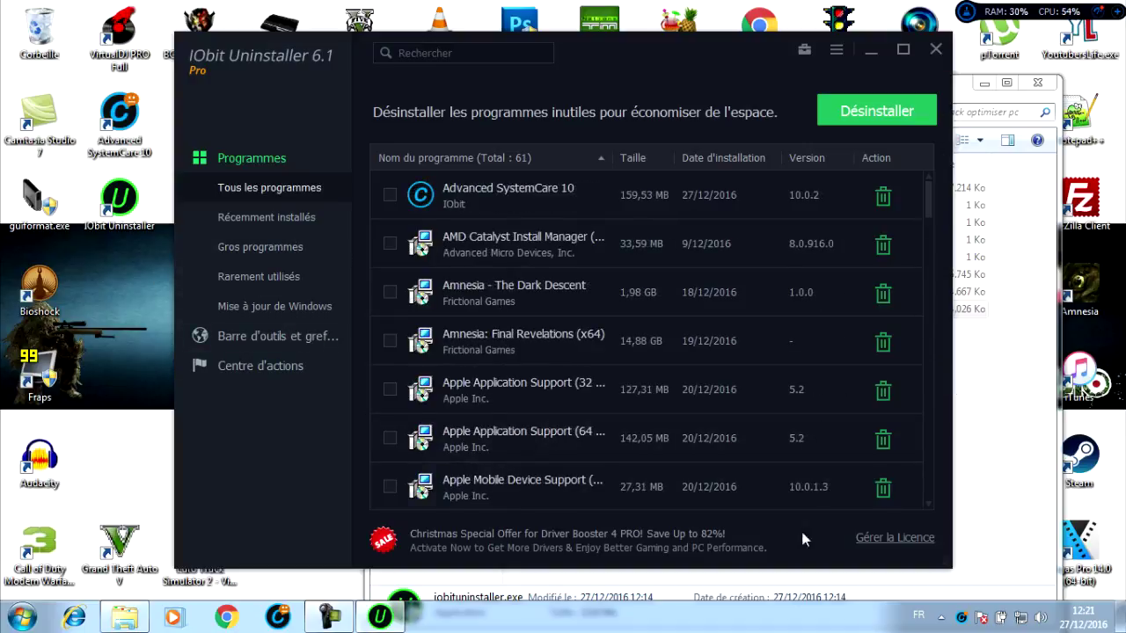
left_click(881, 538)
left_click(610, 262)
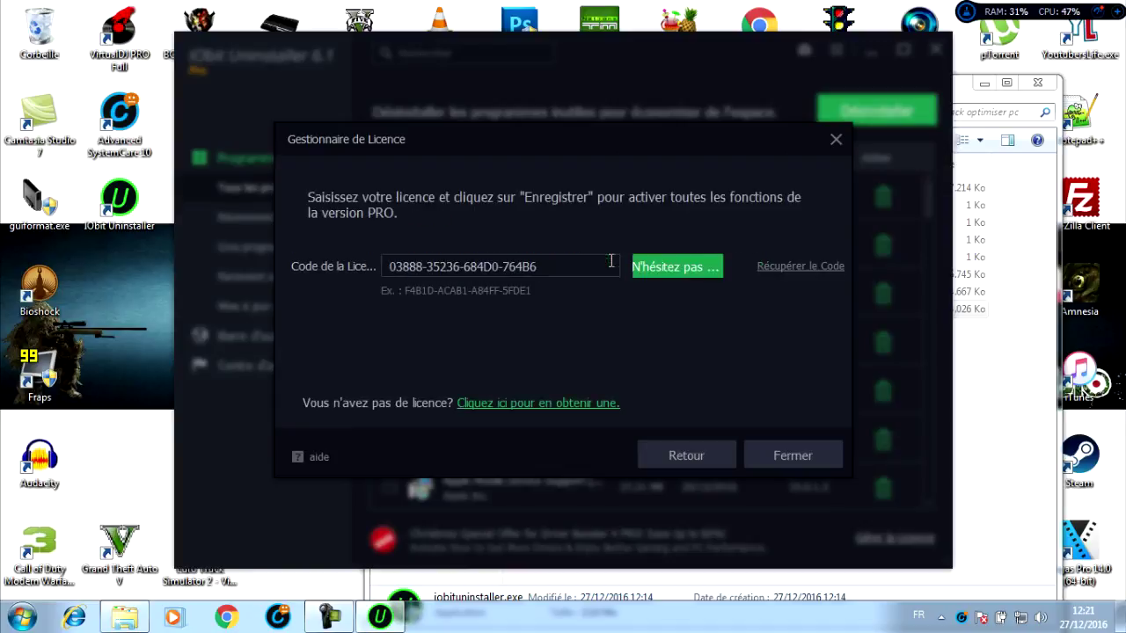
left_click_drag(567, 268, 246, 272)
key("BackSpace")
Step: Copy the licence code from clef unistaller.txt in the crack optimiser pc folder and close the file
left_click(1048, 388)
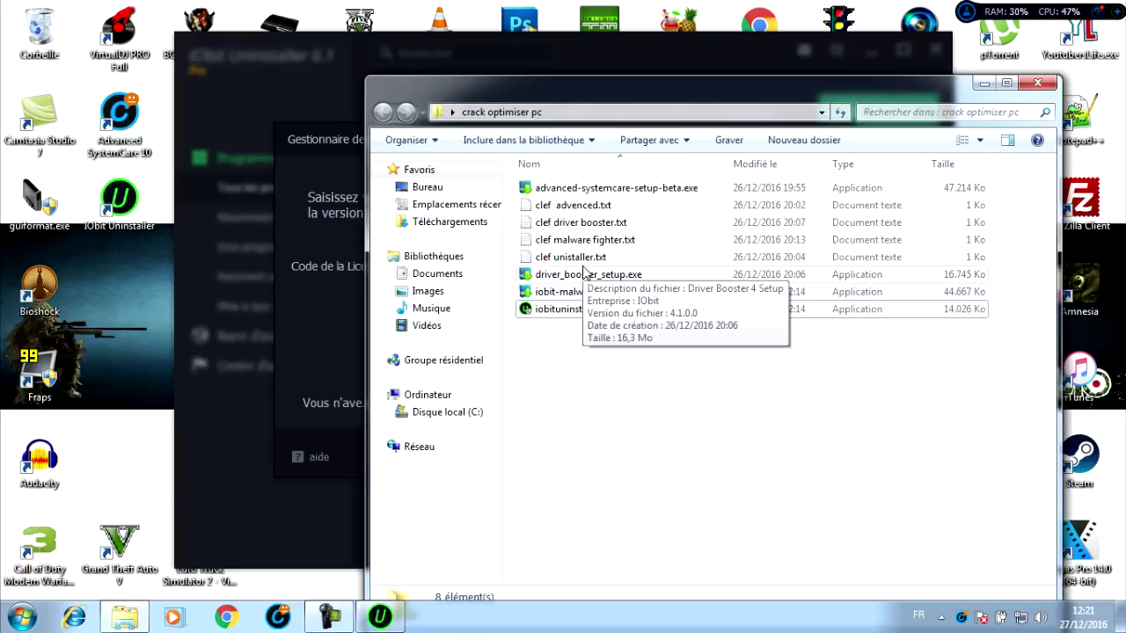
double_click(573, 257)
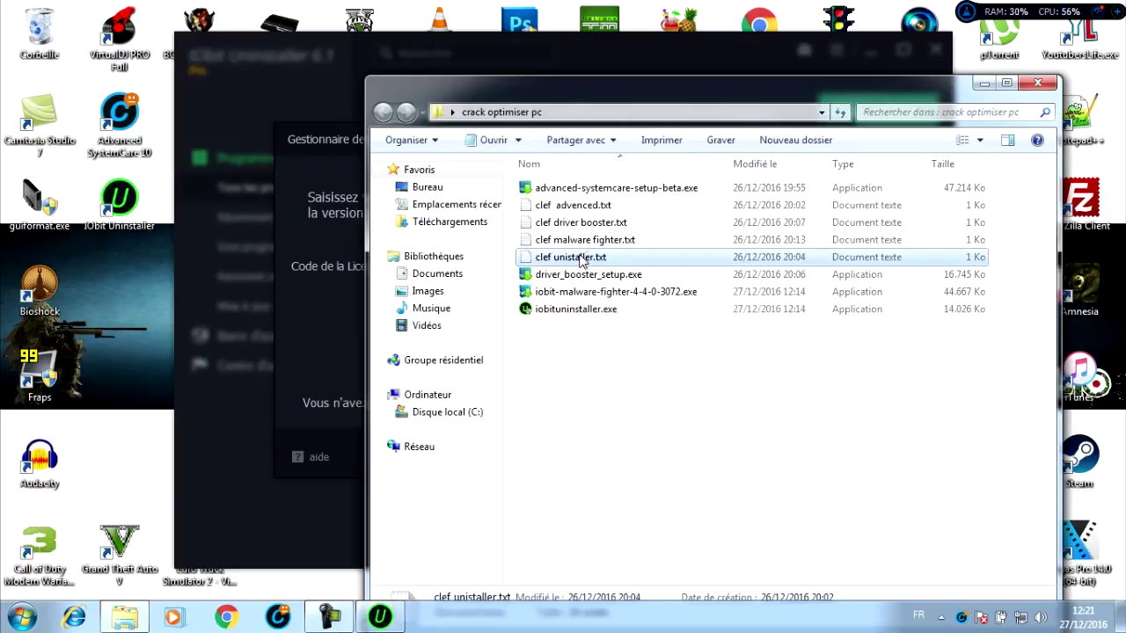
key("ctrl+a")
right_click(181, 218)
left_click(276, 270)
left_click(916, 165)
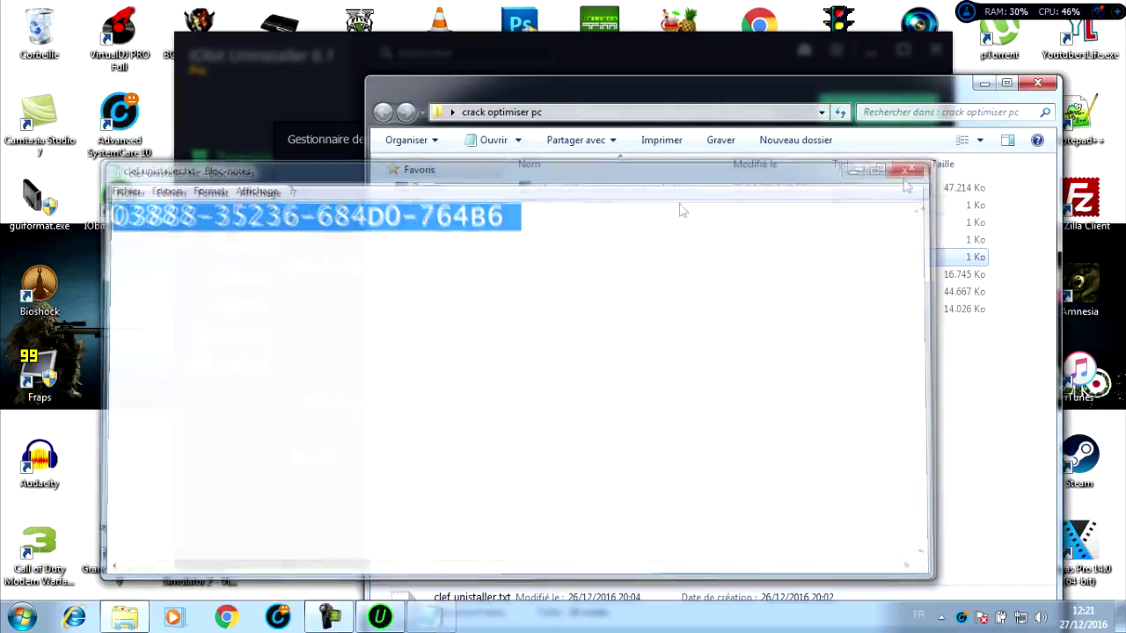
Step: Paste the copied licence code into the IObit Uninstaller licence manager and register it
left_click(308, 321)
right_click(434, 263)
left_click(470, 331)
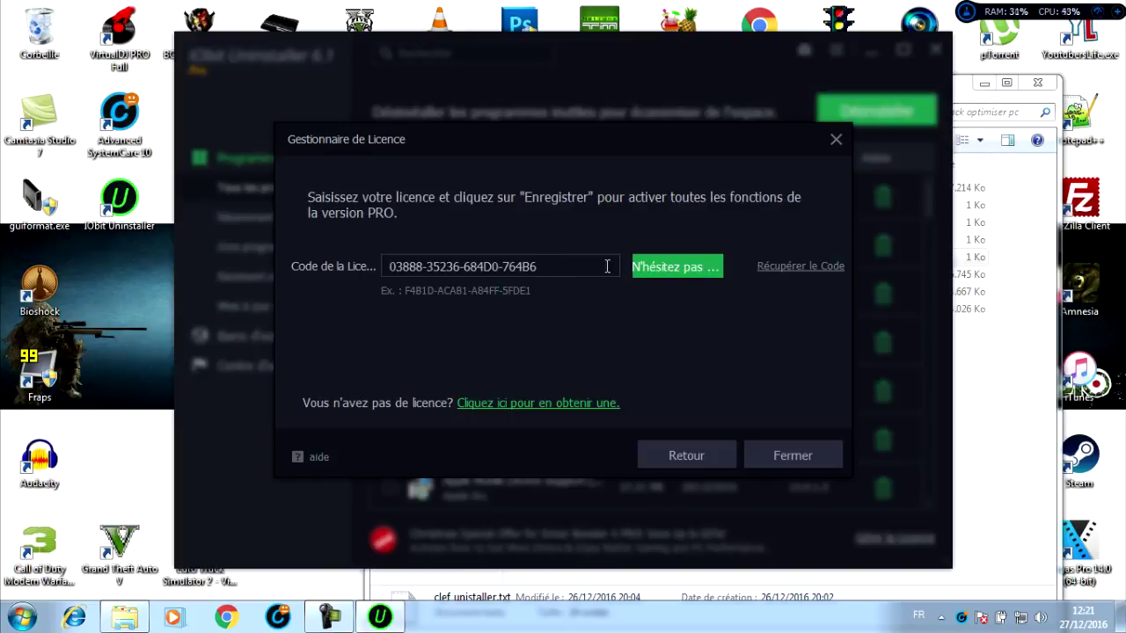
left_click(686, 271)
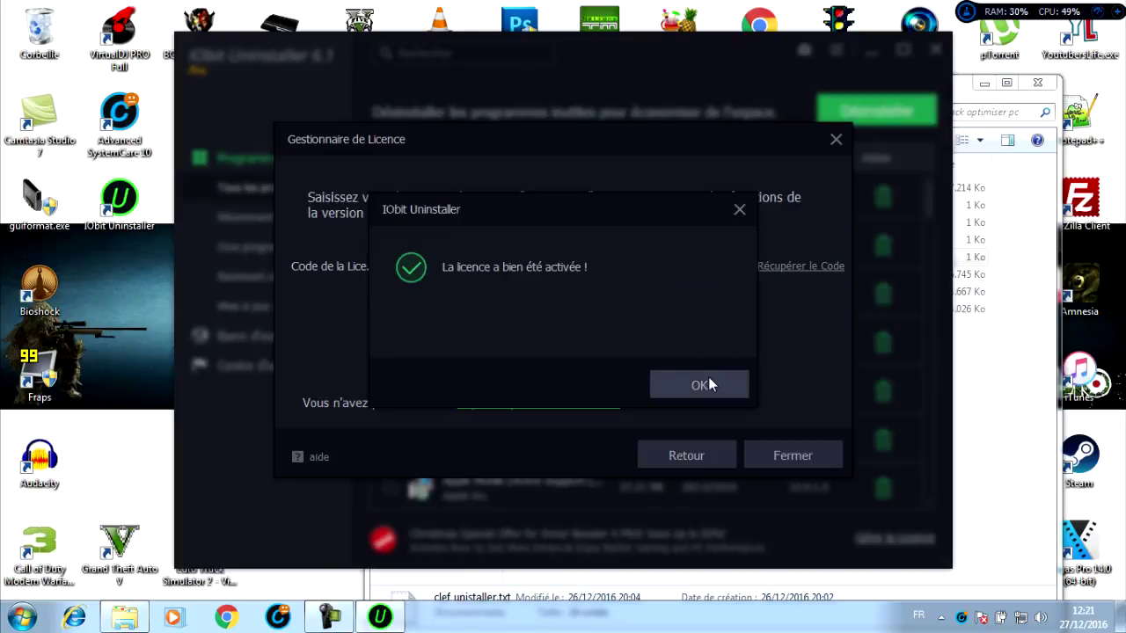
left_click(708, 380)
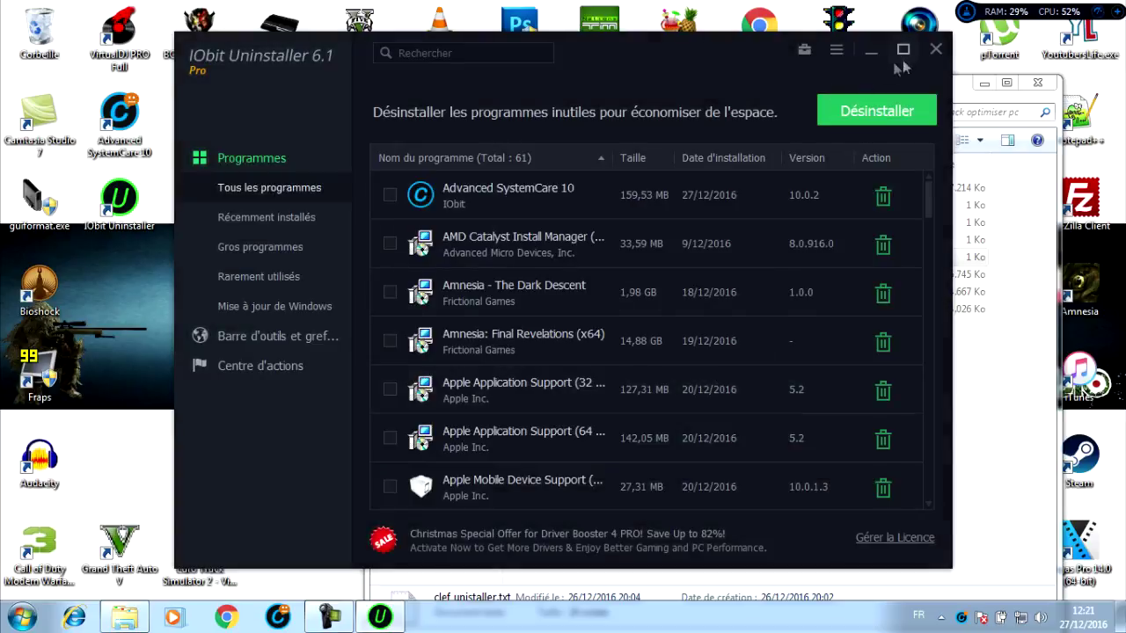
Step: Look through the list of all installed programs and close IObit Uninstaller
scroll(509, 308, "down", 10)
scroll(509, 308, "down", 20)
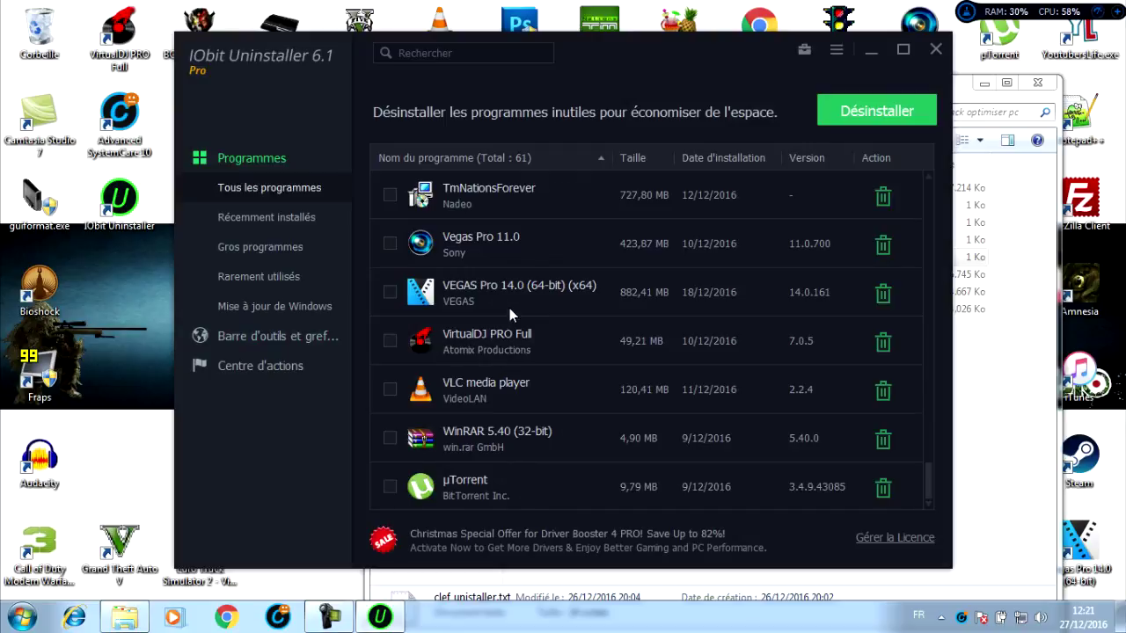
scroll(509, 308, "up", 20)
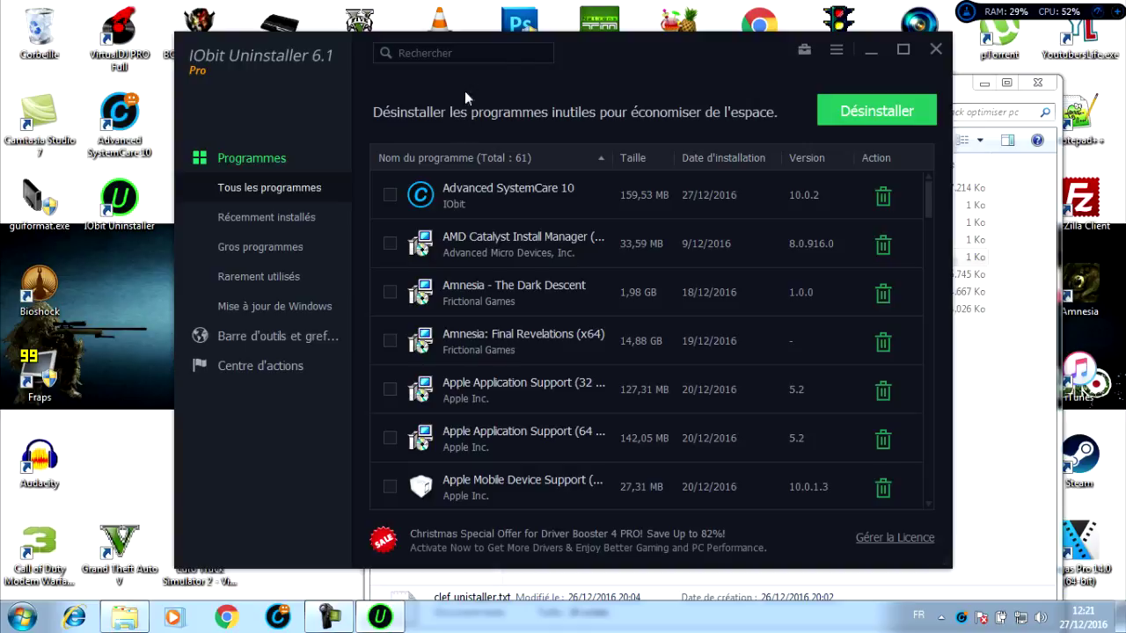
left_click(946, 53)
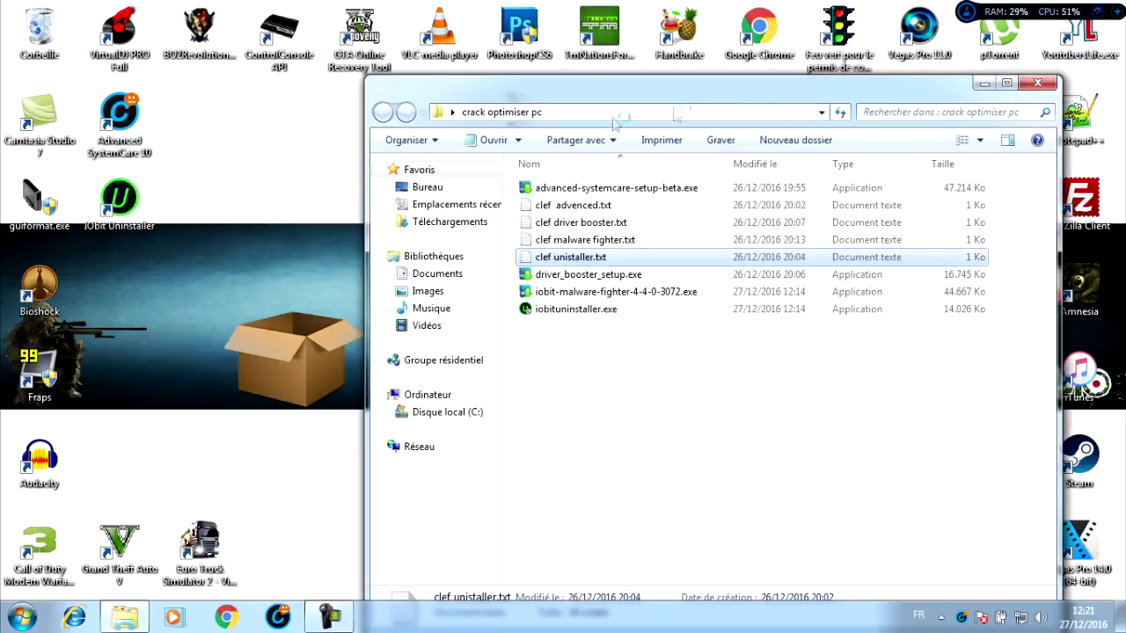
Step: Install Driver Booster from driver_booster_setup.exe with the default folder and without Smart Defrag, skip the newsletter and start the driver scan
left_click(589, 356)
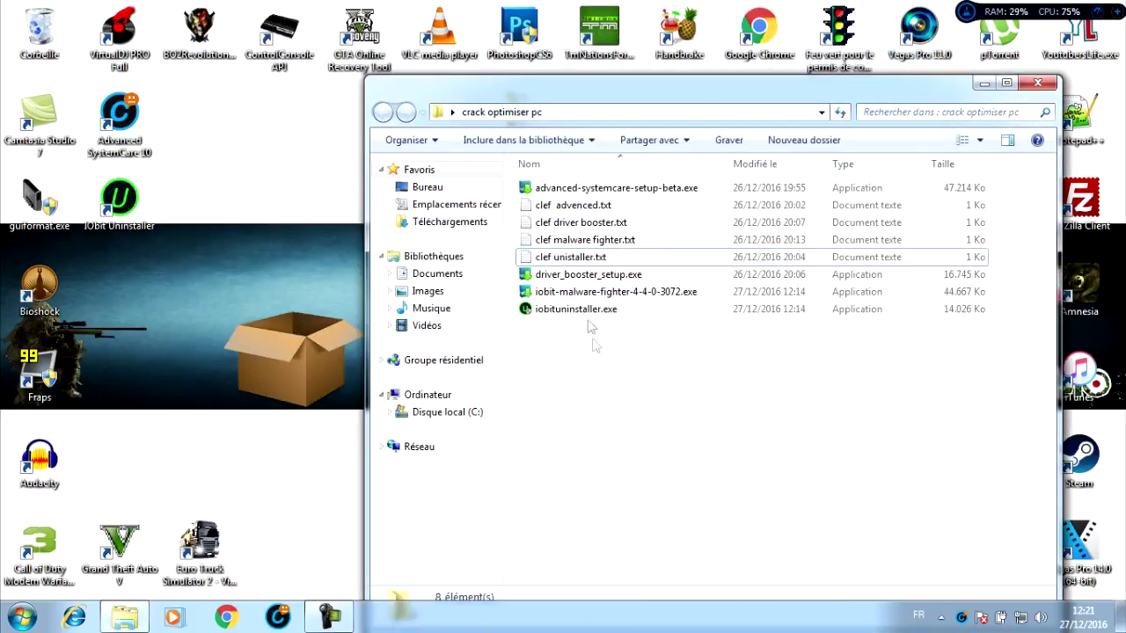
double_click(577, 276)
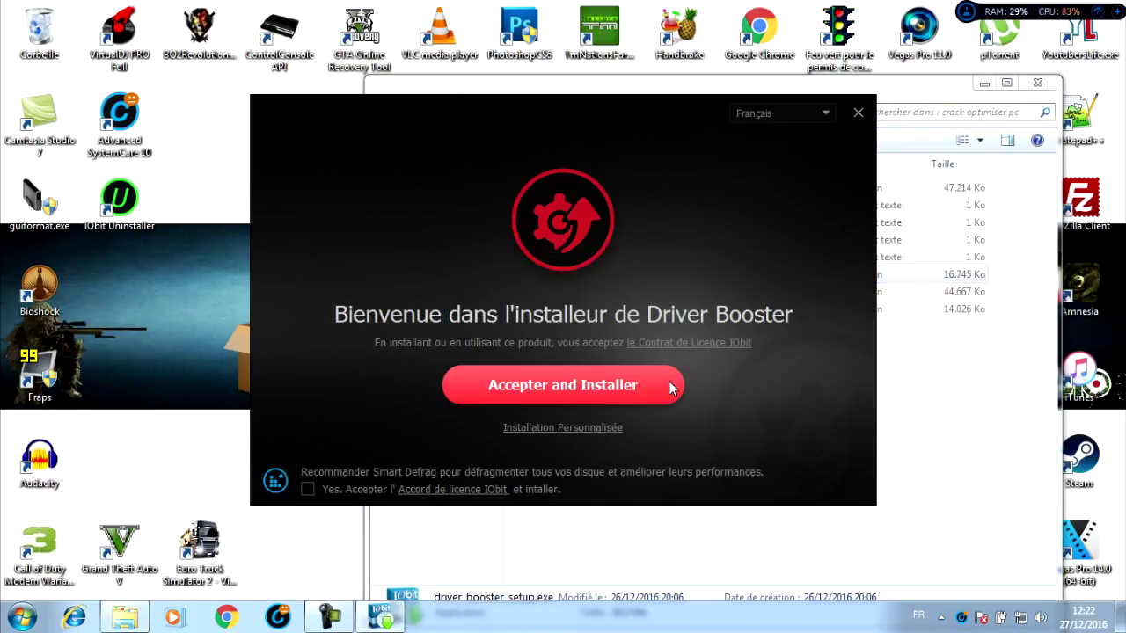
left_click(572, 428)
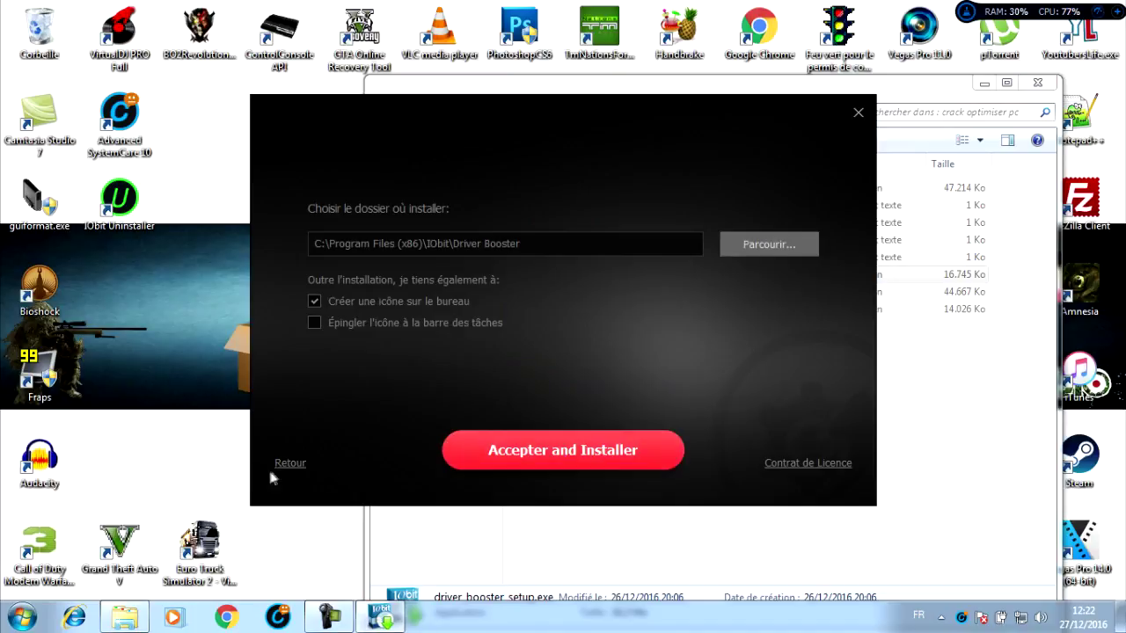
left_click(290, 464)
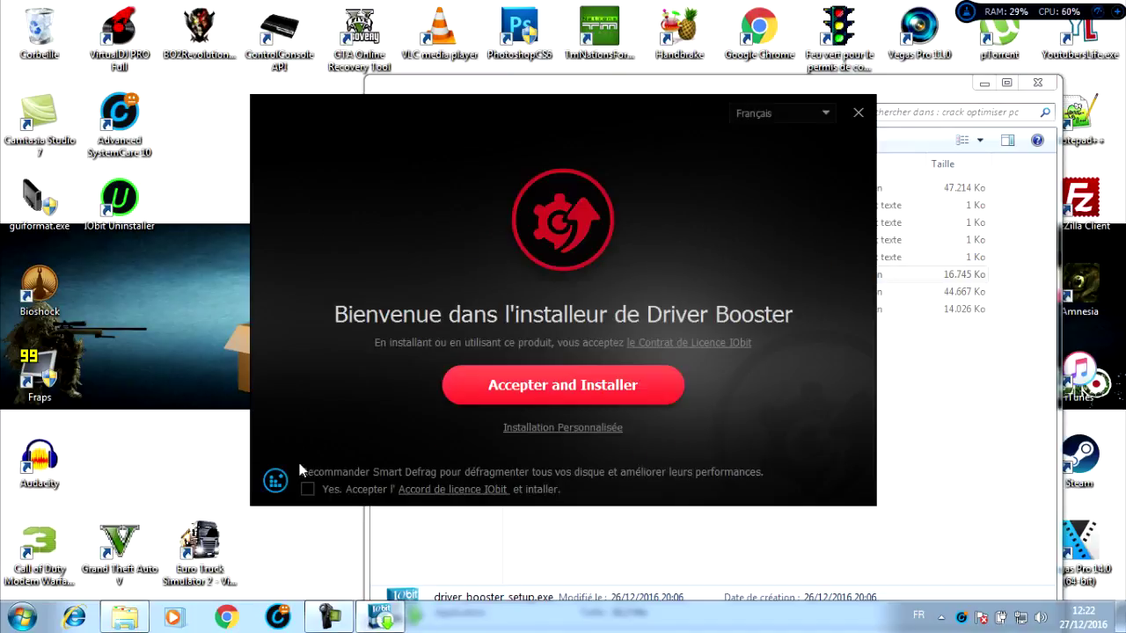
left_click(559, 391)
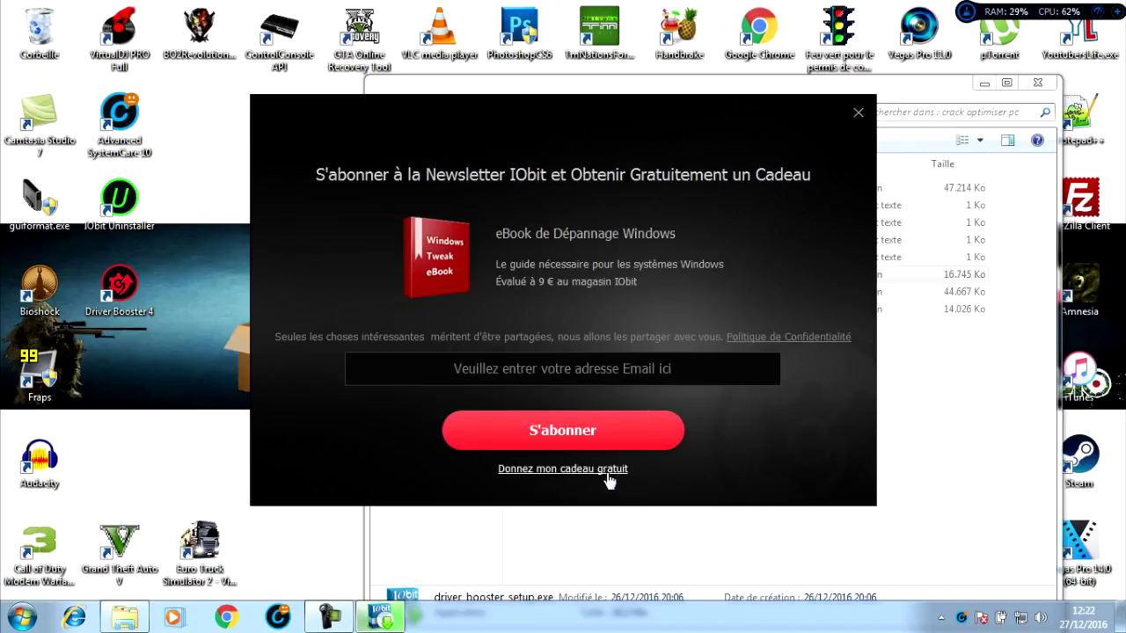
left_click(857, 114)
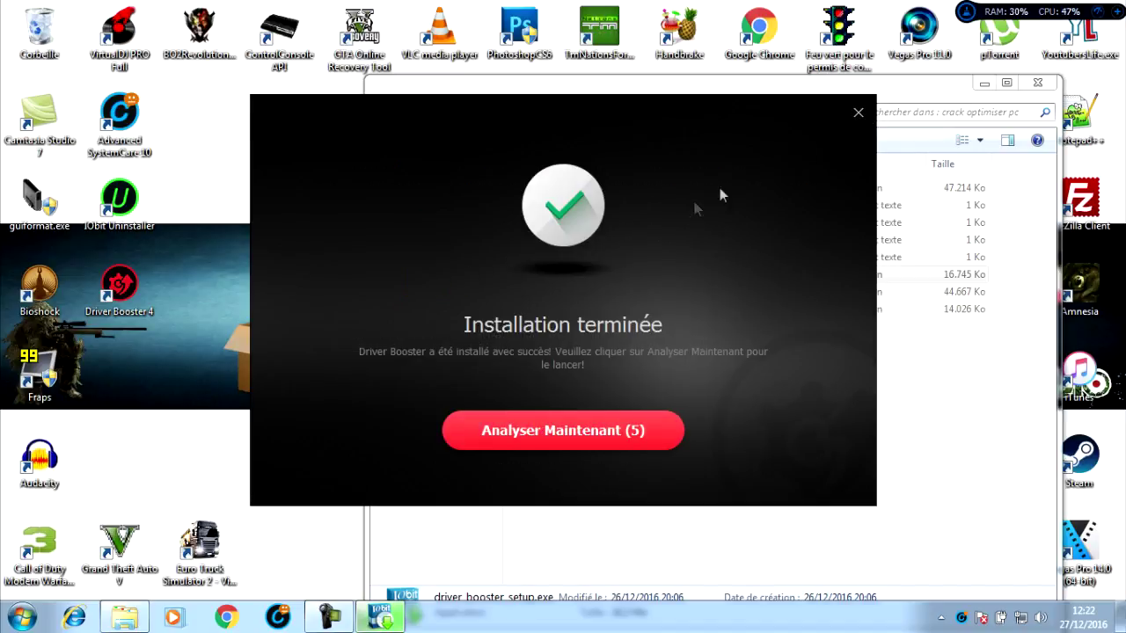
left_click(538, 433)
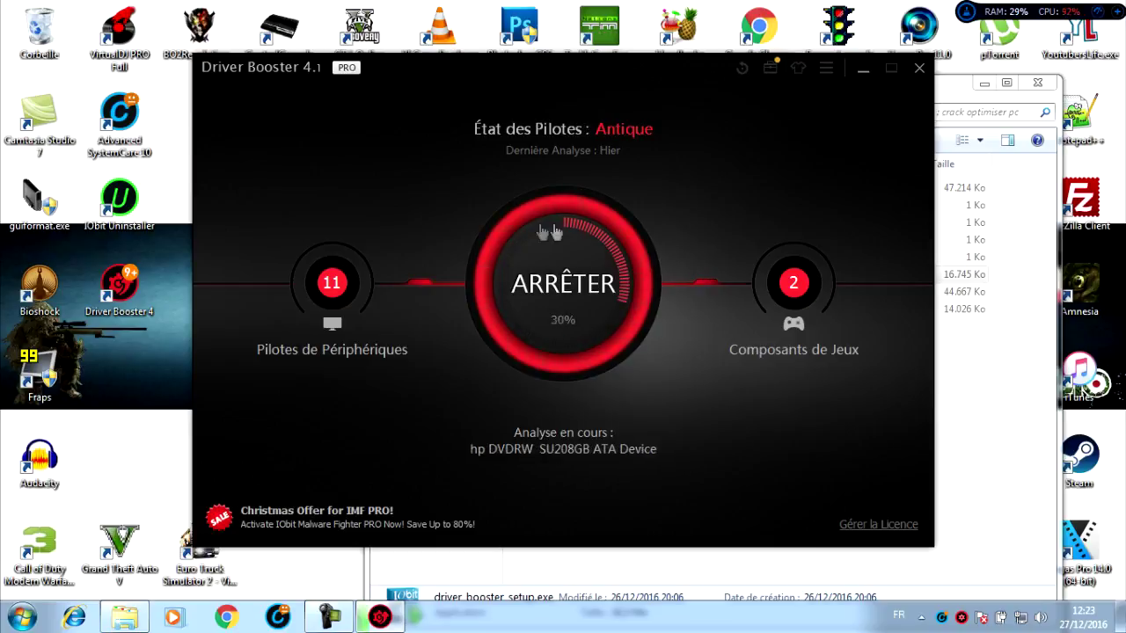
Step: Copy the licence key from clef driver booster.txt in the crack optimiser pc folder and close the file
left_click(985, 455)
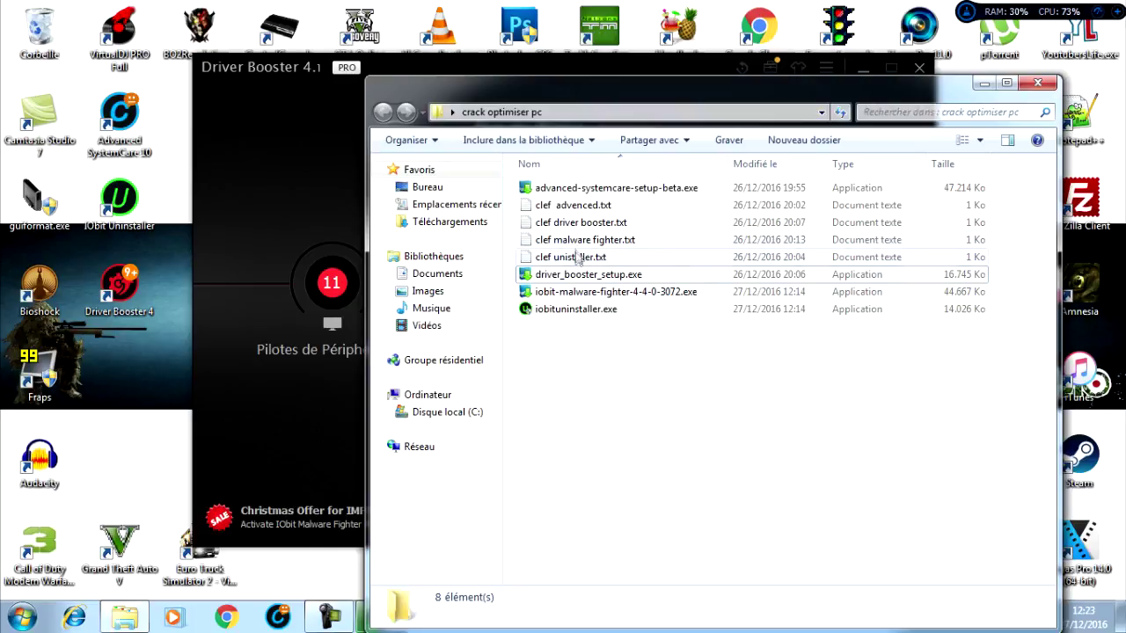
double_click(580, 224)
key("ctrl+a")
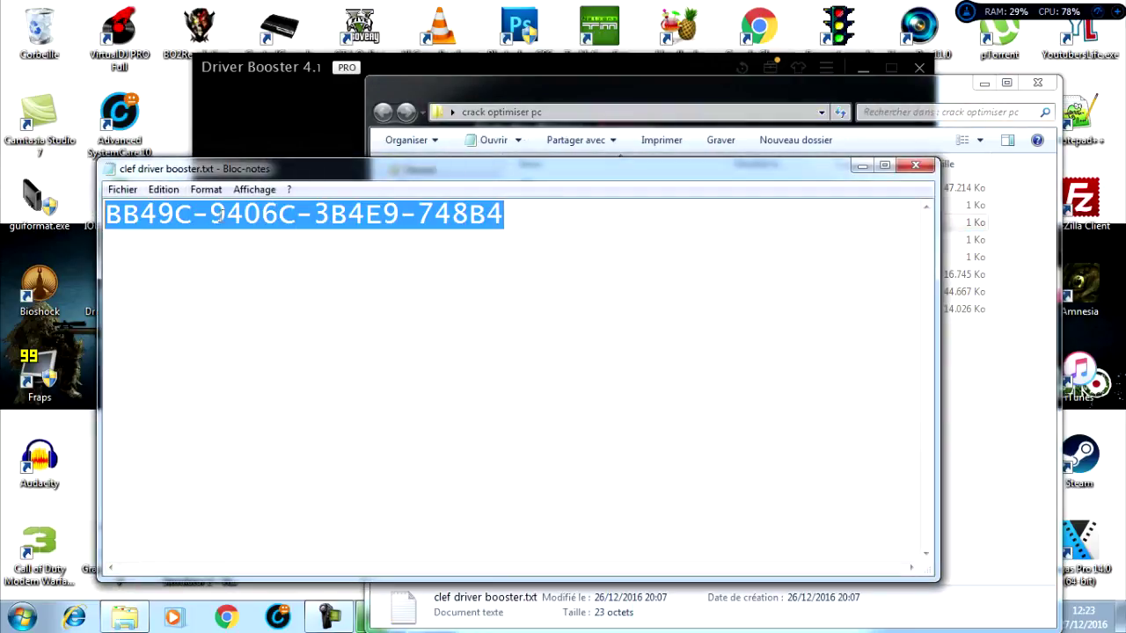
right_click(221, 220)
left_click(322, 278)
left_click(914, 165)
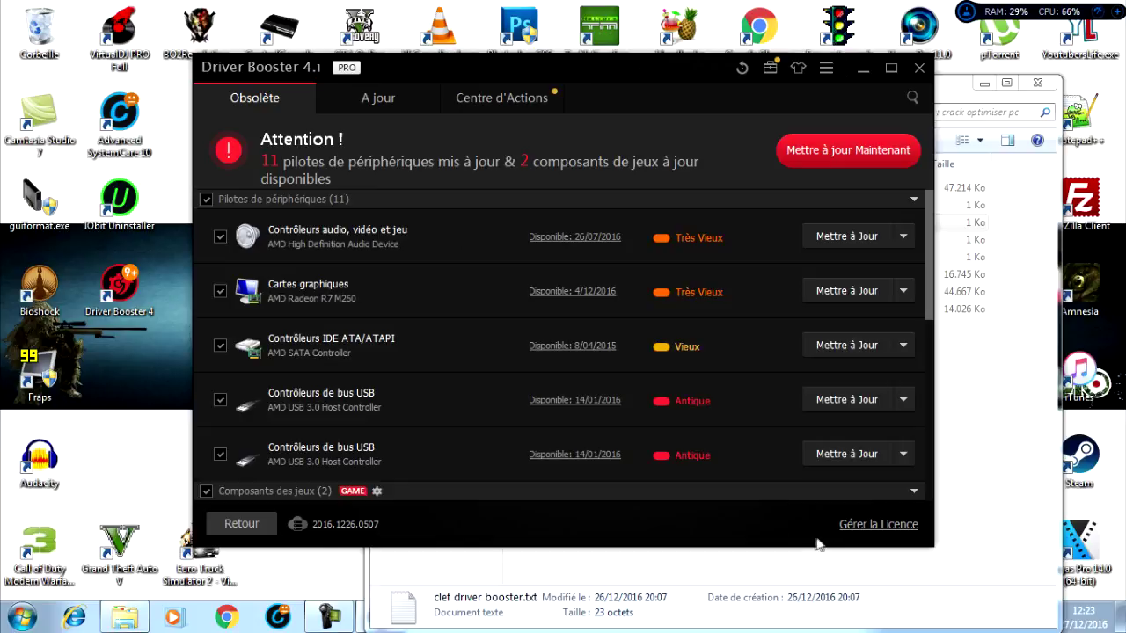
Step: Replace the licence key in the Driver Booster licence manager with the copied one and activate it
left_click(844, 524)
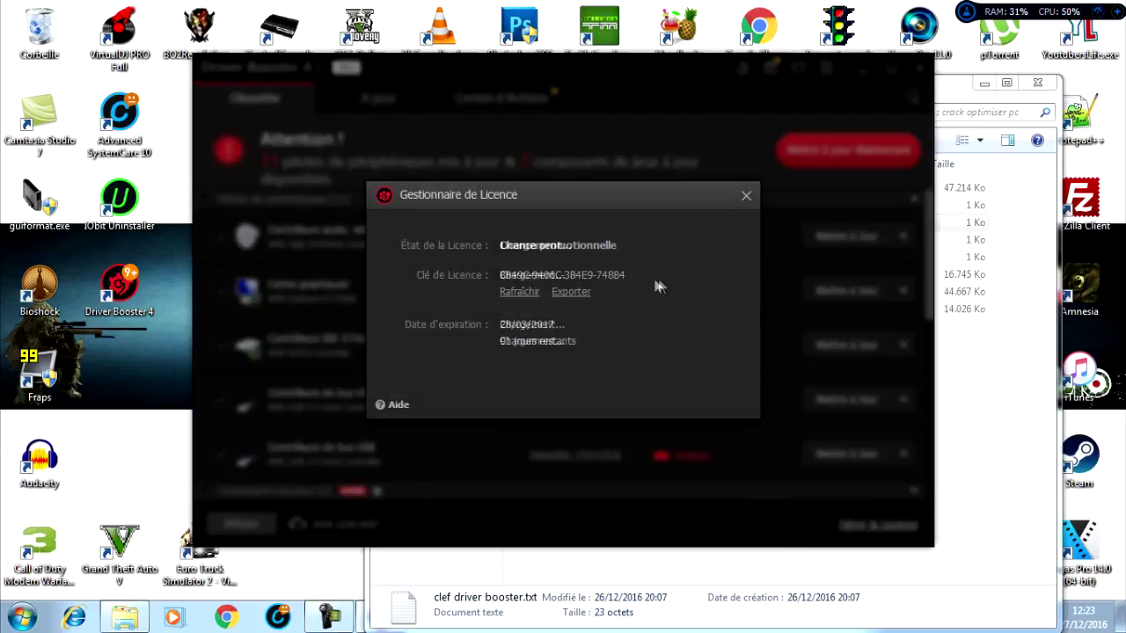
left_click(528, 292)
left_click_drag(549, 312, 397, 312)
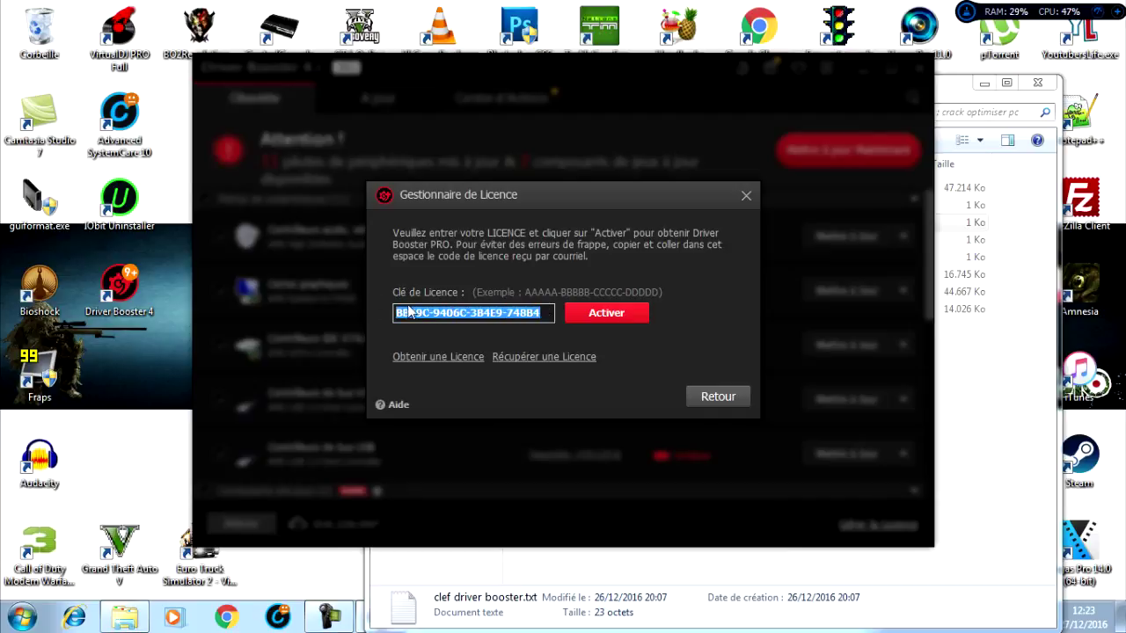
key("BackSpace")
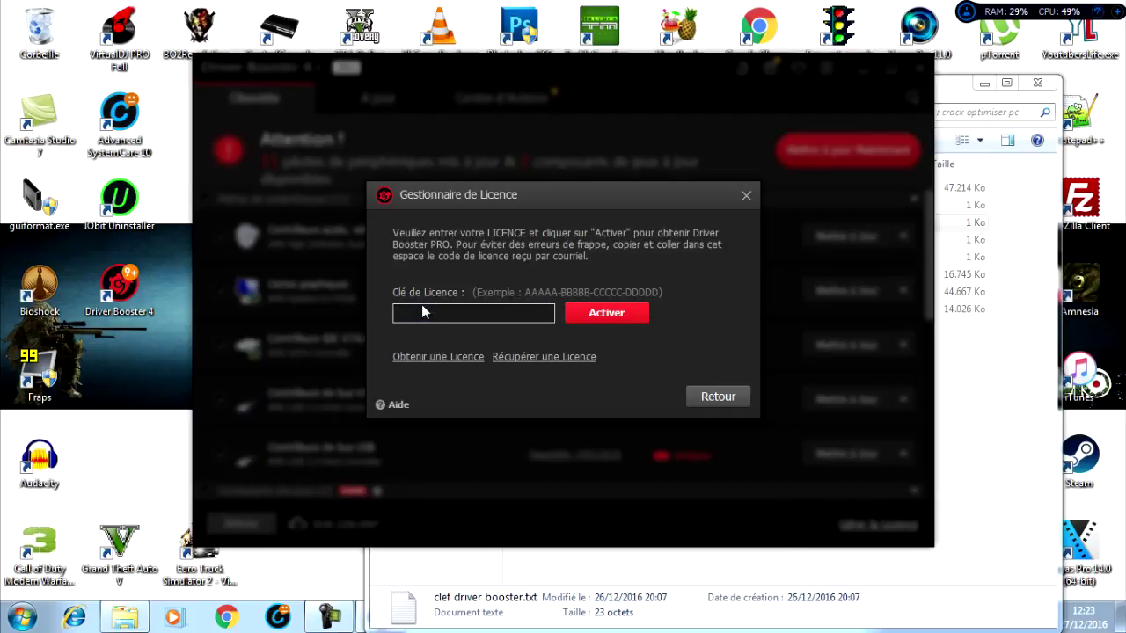
key("ctrl+v")
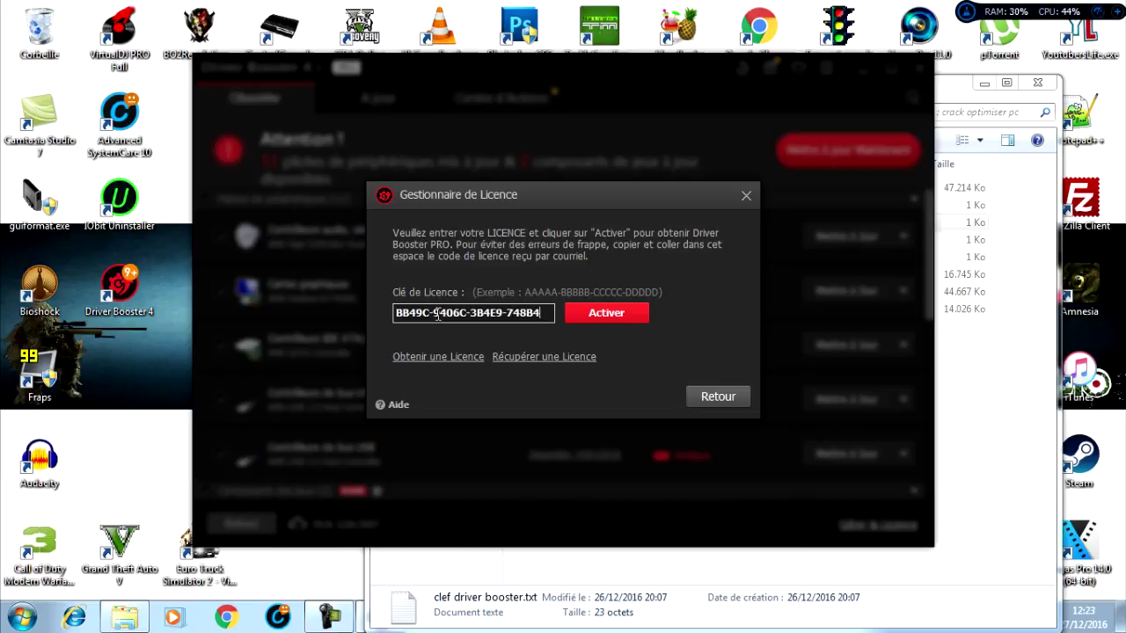
left_click(599, 314)
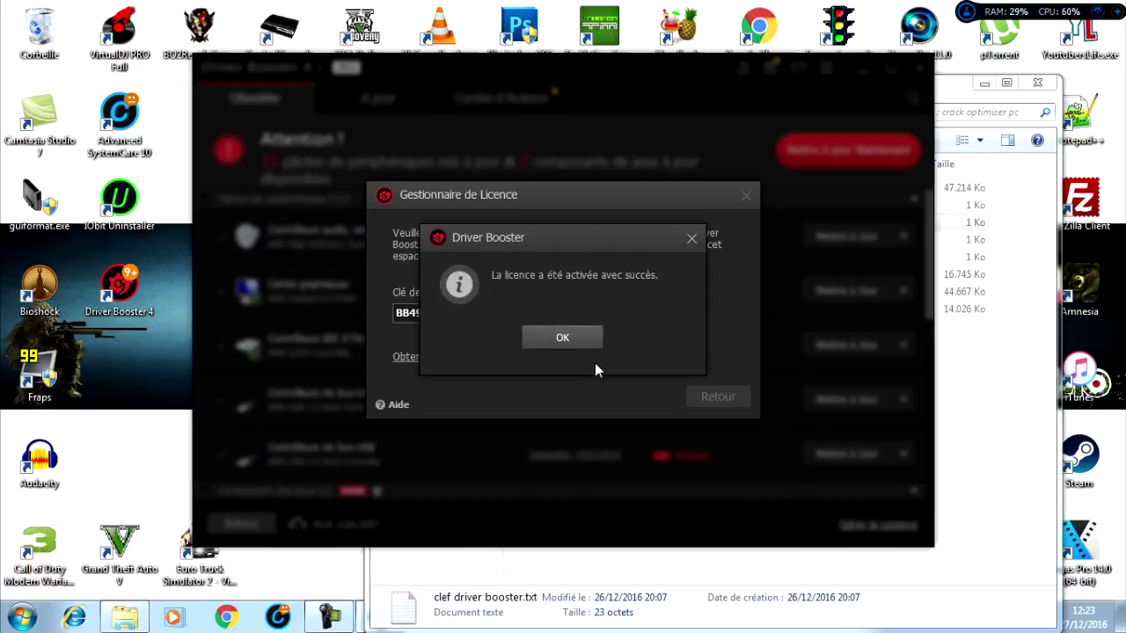
left_click(578, 341)
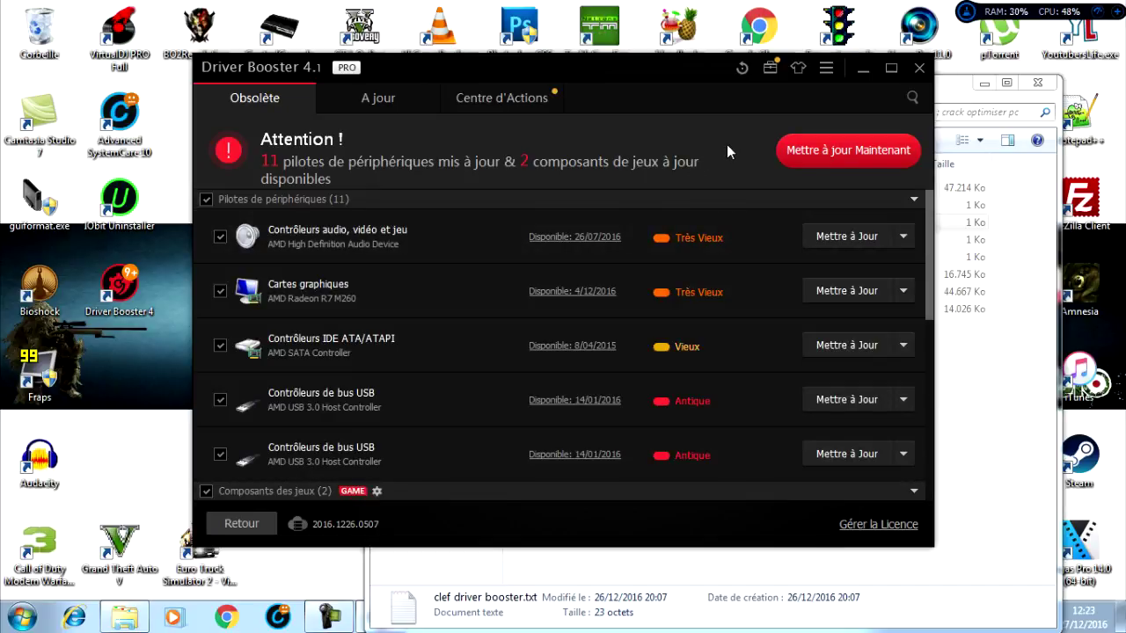
Step: Look through the list of outdated device drivers and close Driver Booster
scroll(726, 151, "down", 6)
scroll(695, 233, "up", 3)
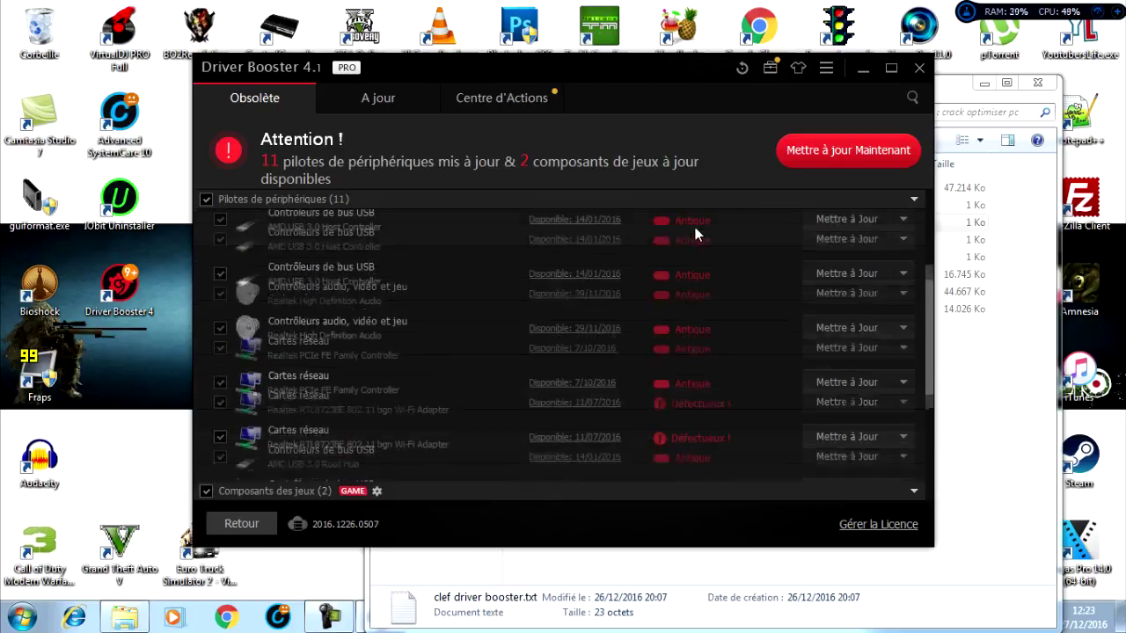
scroll(694, 227, "up", 3)
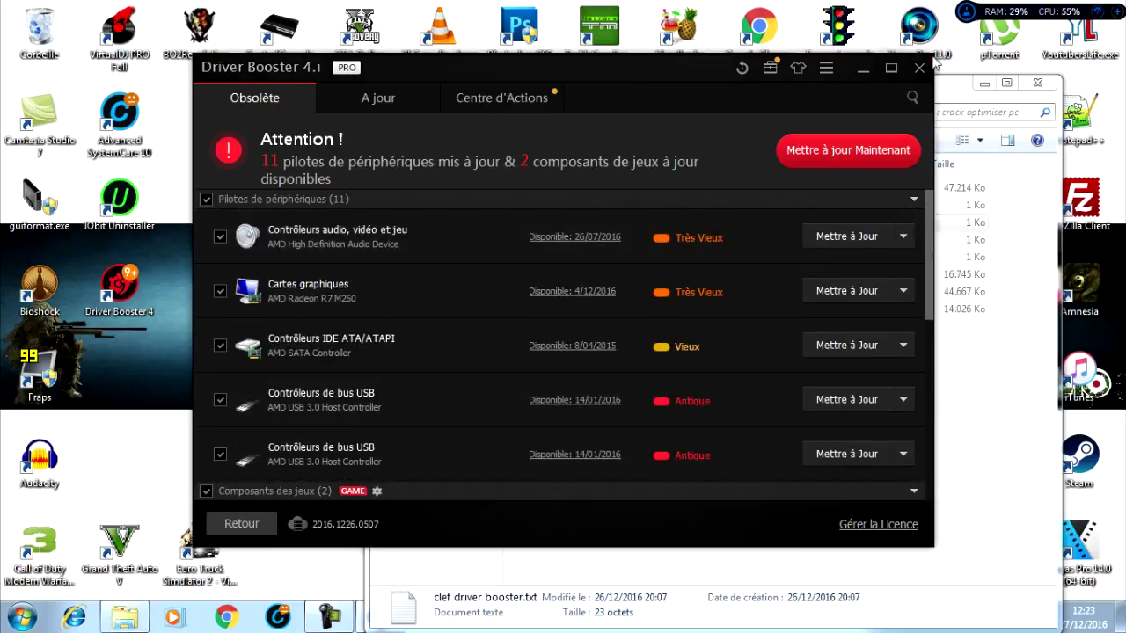
left_click(919, 68)
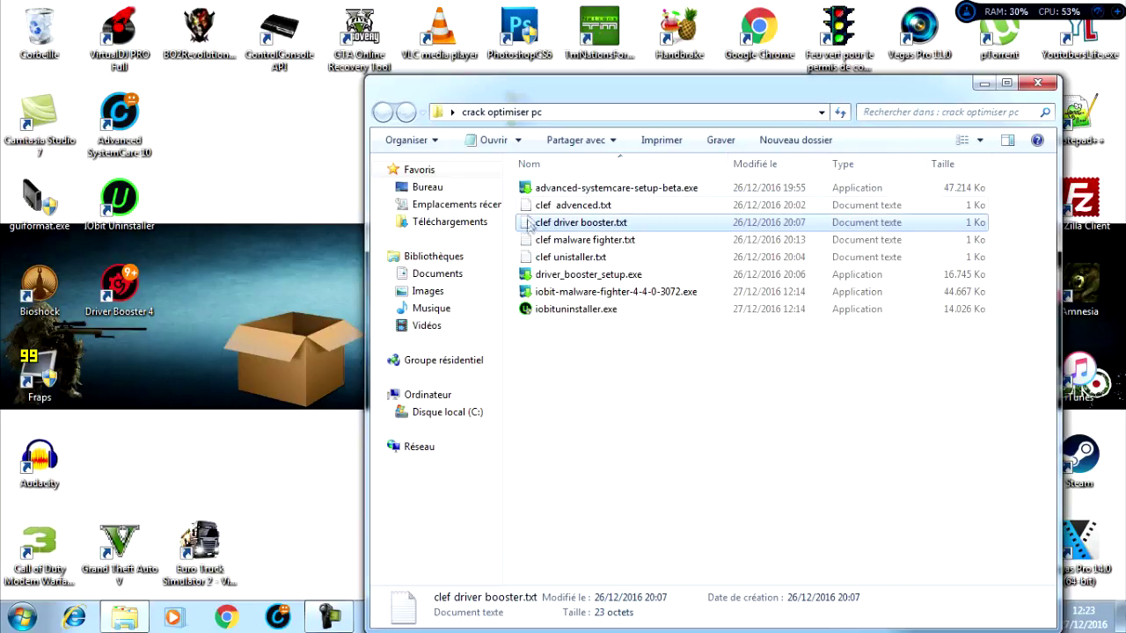
Step: Install IObit Malware Fighter from iobit-malware-fighter-4-4-0-3072.exe with the default folder and a desktop icon, skipping the newsletter and dismissing the security notices
double_click(575, 295)
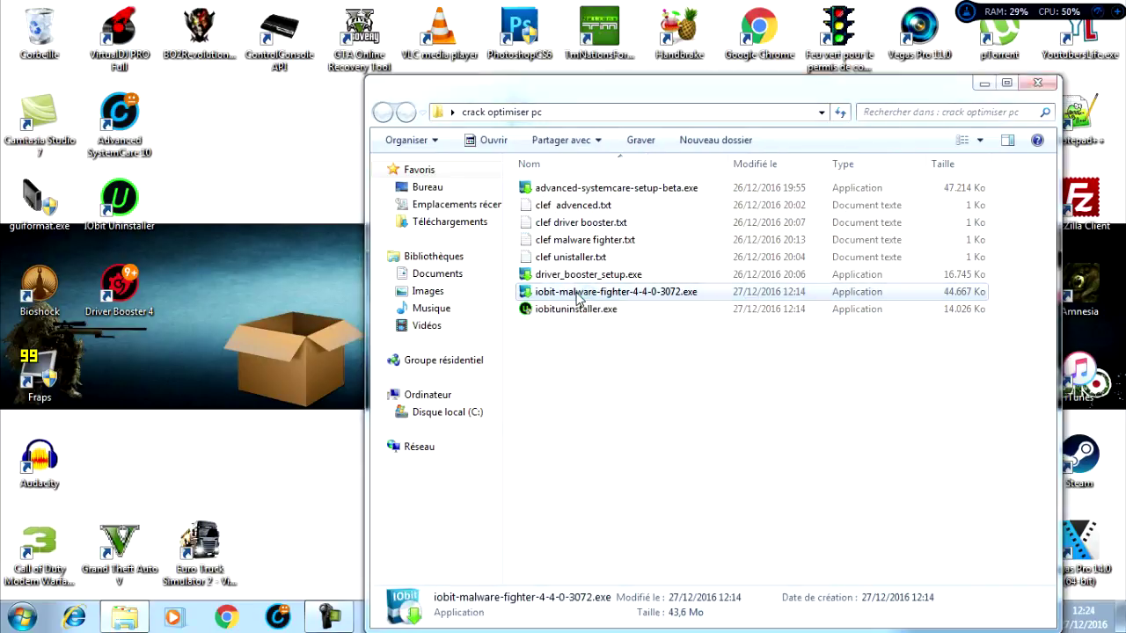
left_click(610, 251)
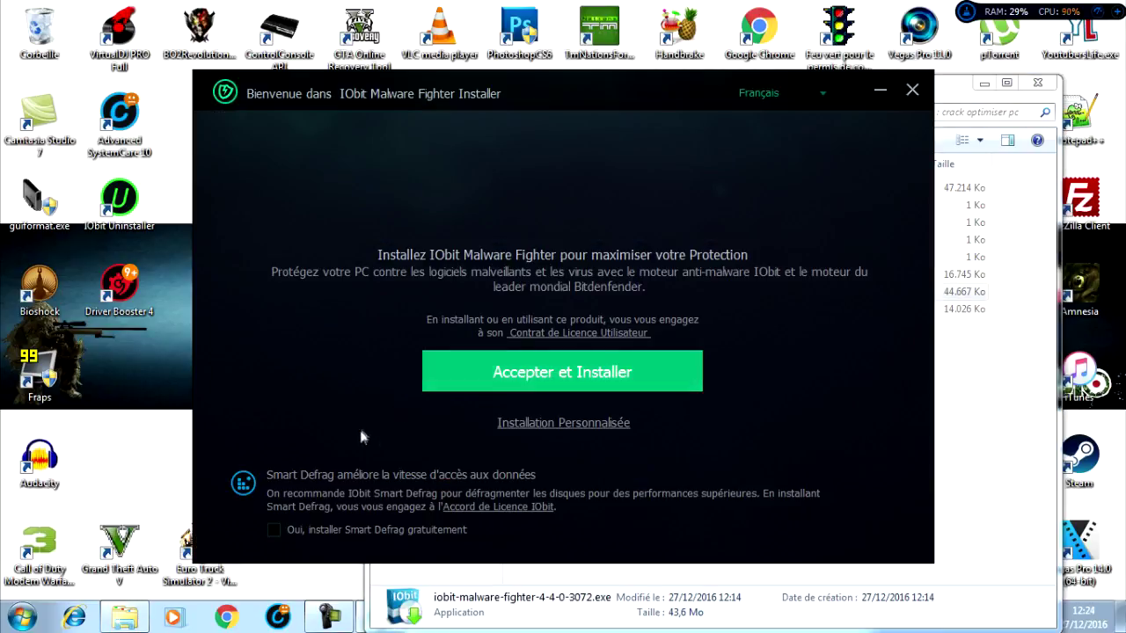
left_click(545, 425)
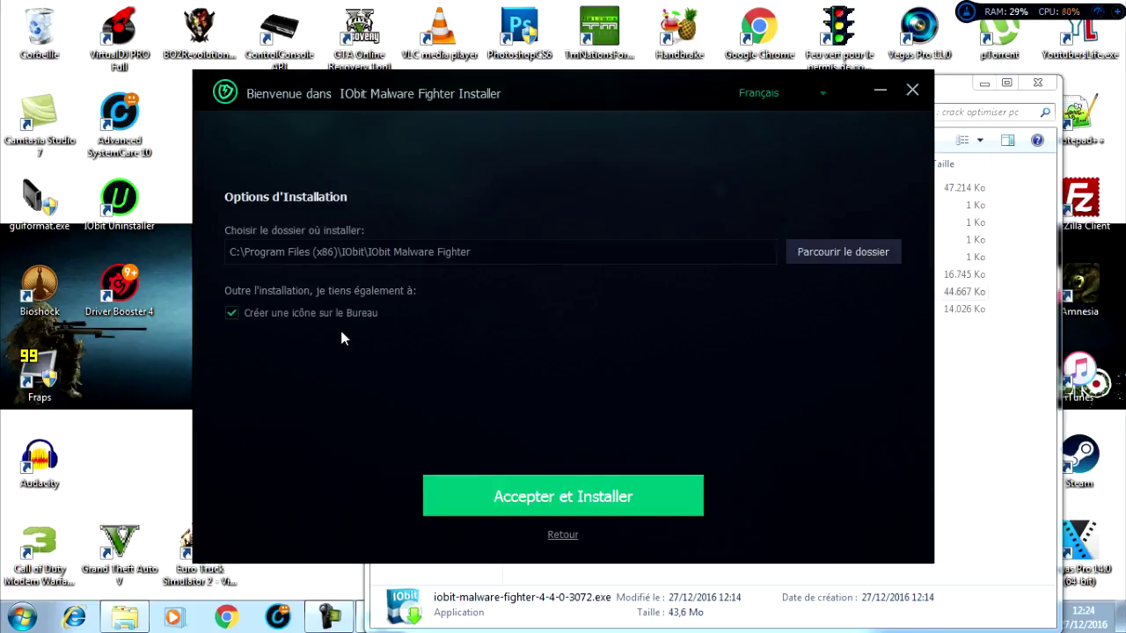
left_click(455, 493)
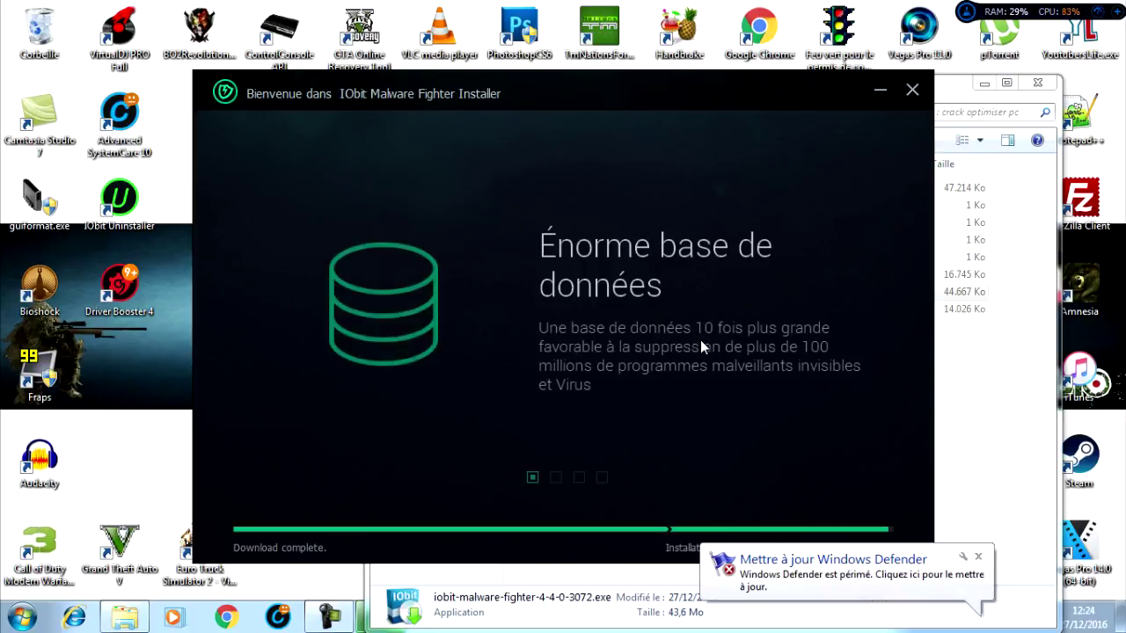
left_click(973, 567)
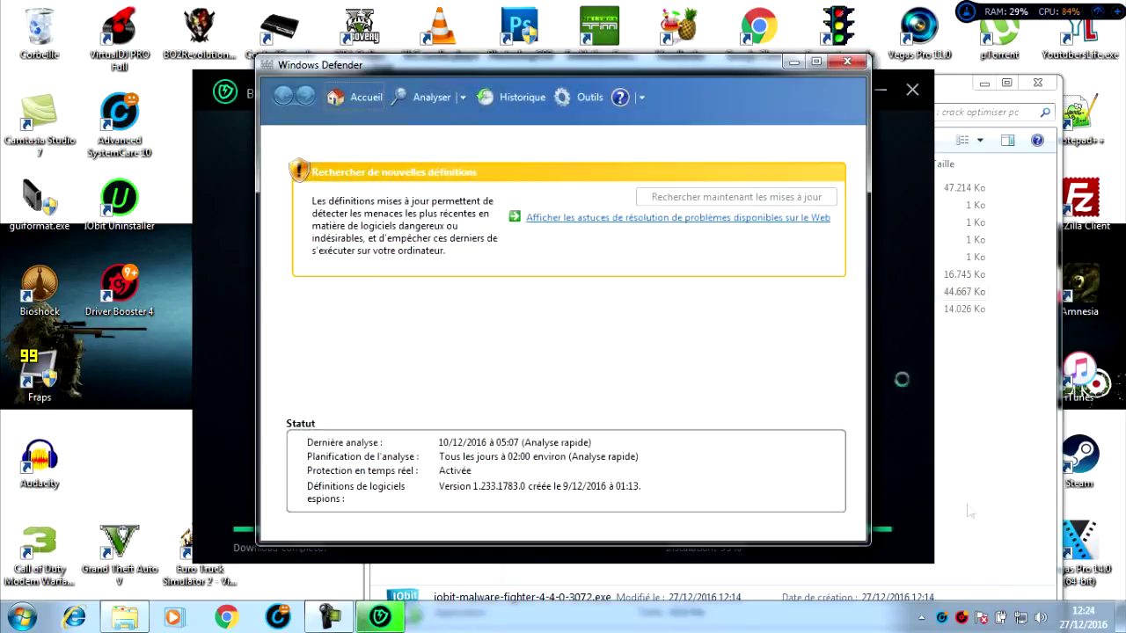
left_click(847, 62)
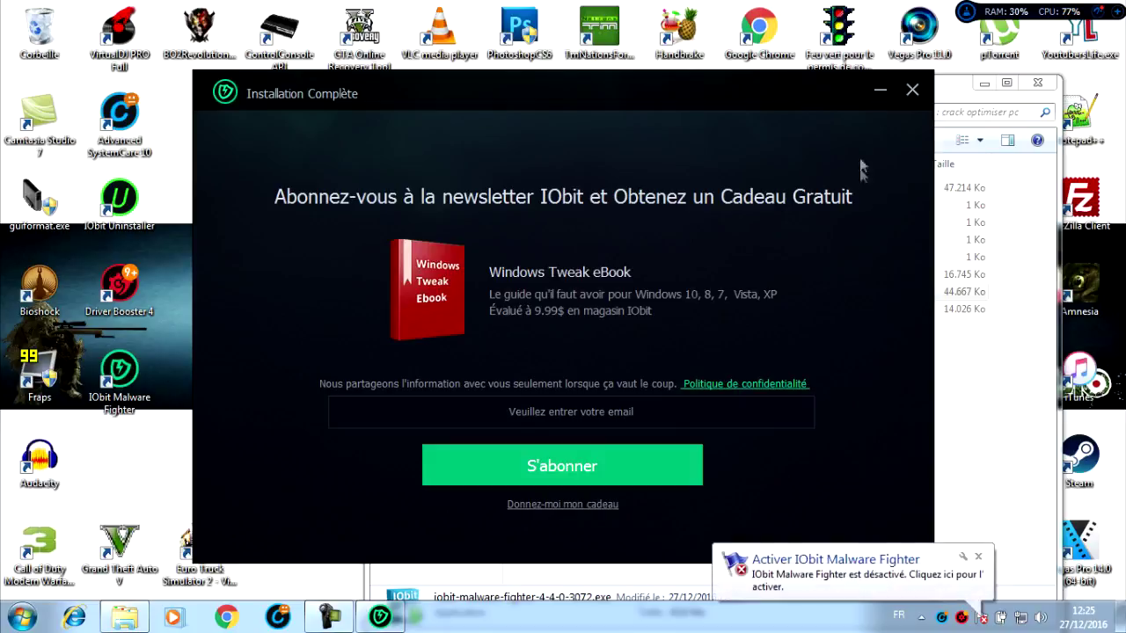
left_click(912, 91)
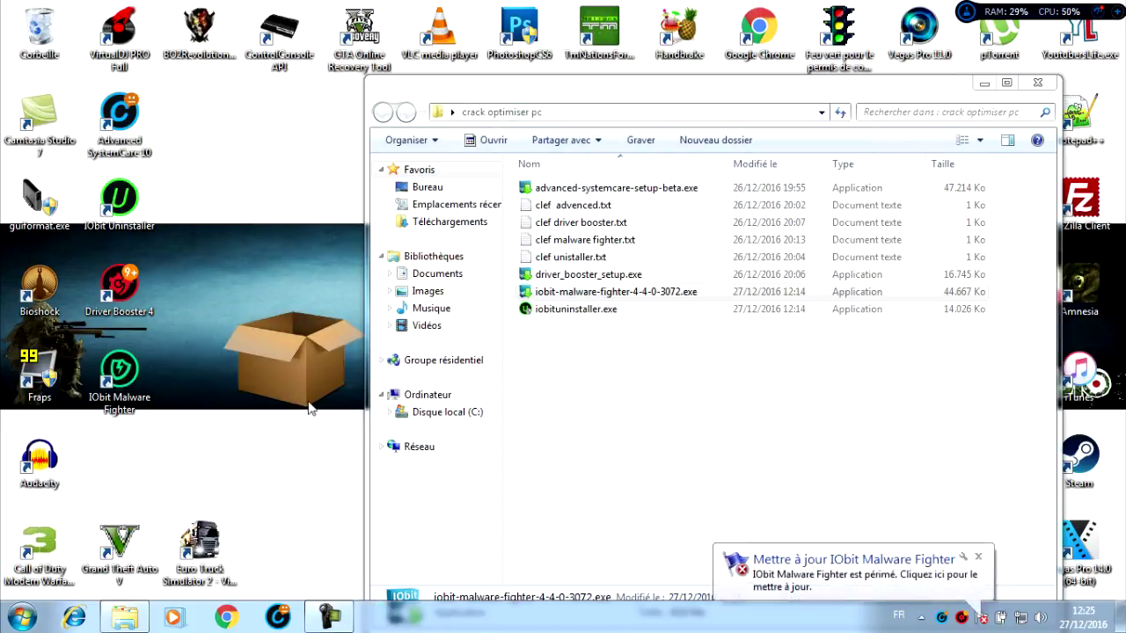
left_click(975, 558)
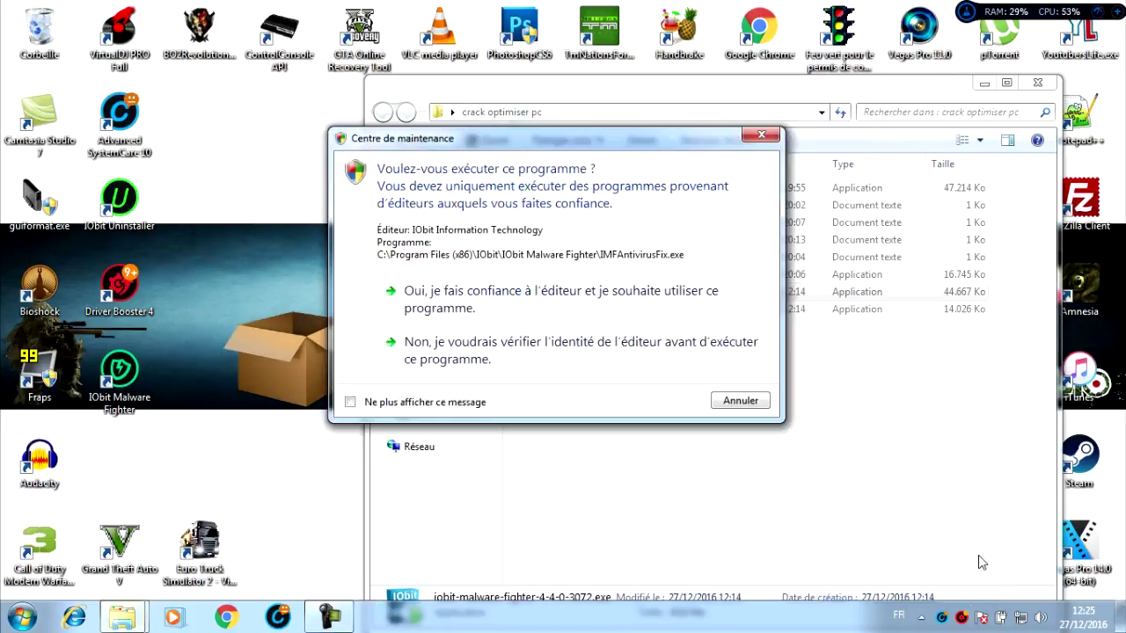
left_click(778, 132)
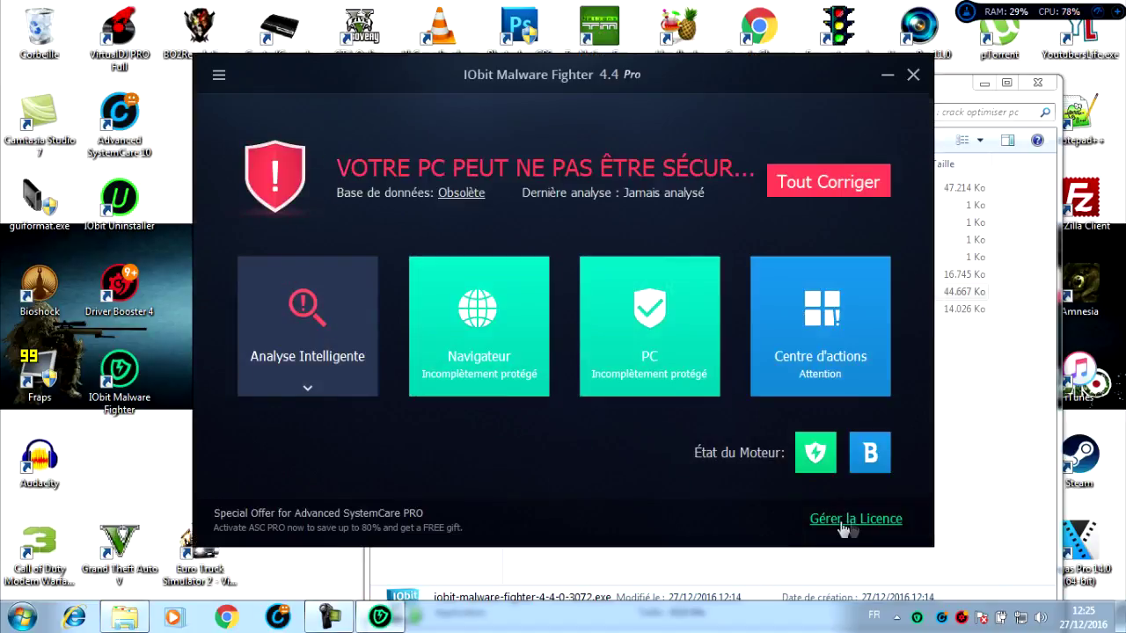
Step: Open the licence registration form of IObit Malware Fighter and clear the existing licence code
left_click(840, 524)
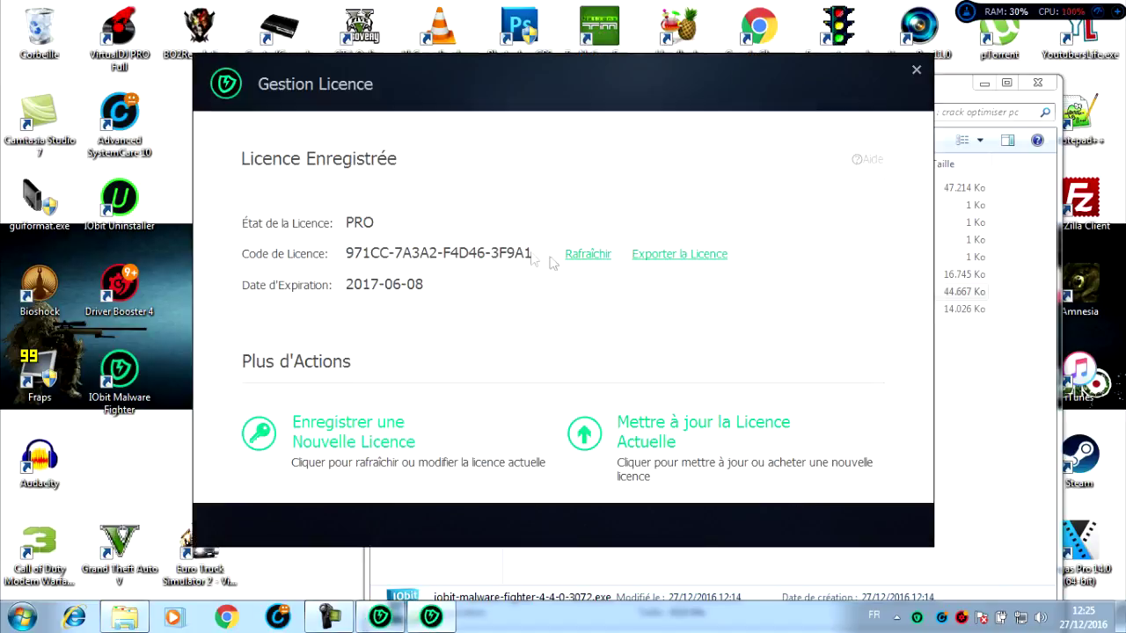
left_click(586, 254)
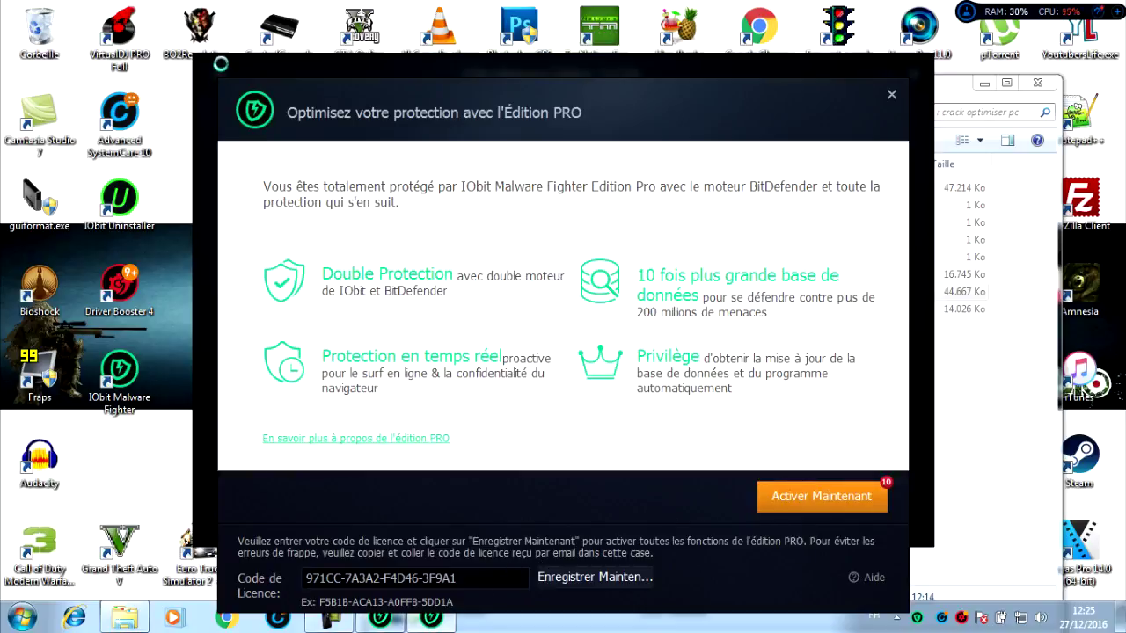
left_click_drag(457, 582, 305, 587)
key("BackSpace")
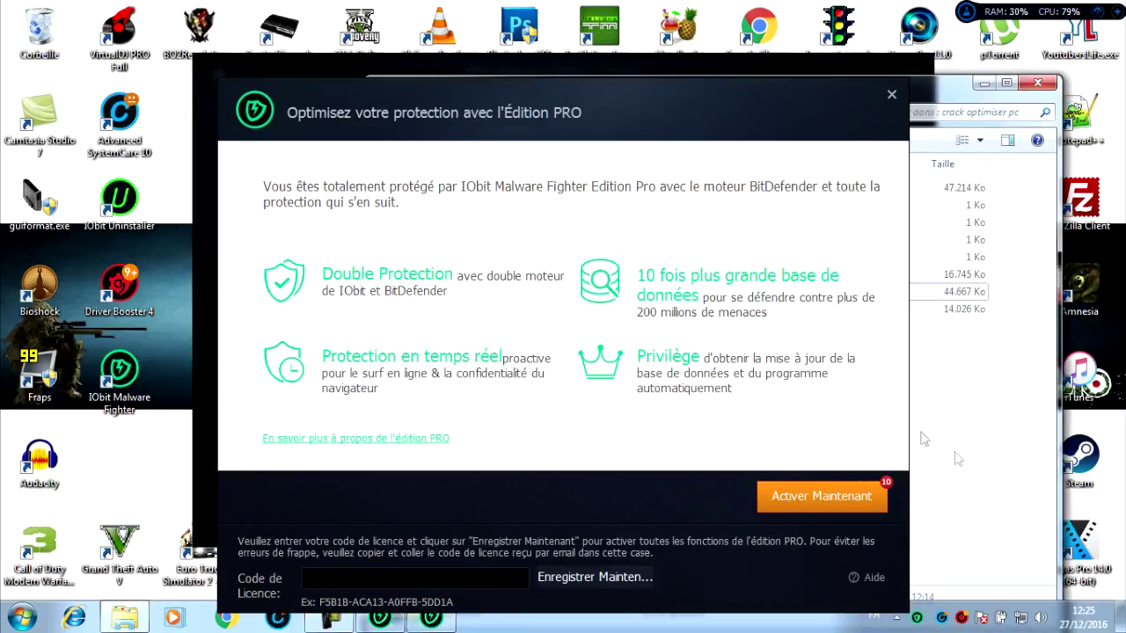
Step: Arrange the windows side by side and copy the licence key from clef malware fighter.txt in the crack optimiser pc folder
left_click_drag(952, 95, 1088, 101)
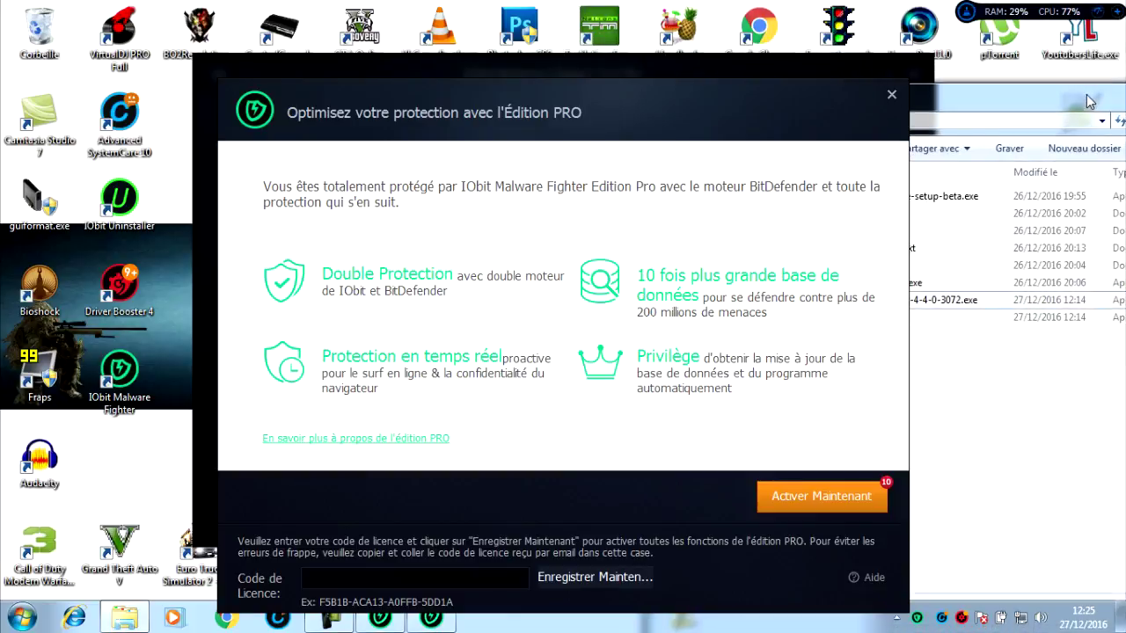
left_click_drag(929, 118, 945, 111)
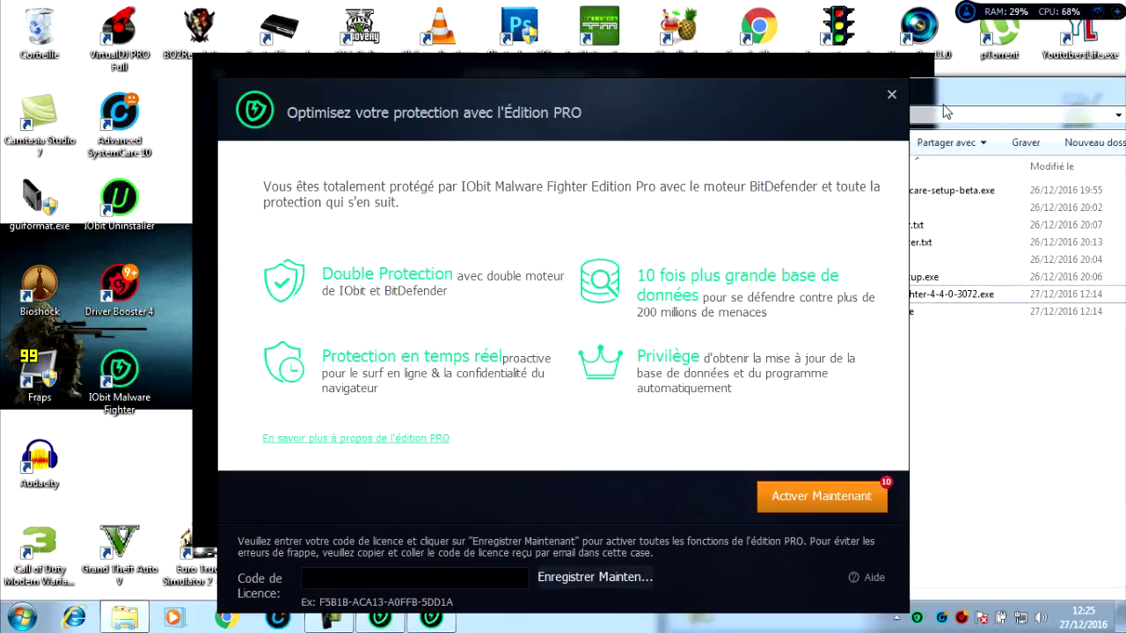
left_click_drag(826, 102, 664, 109)
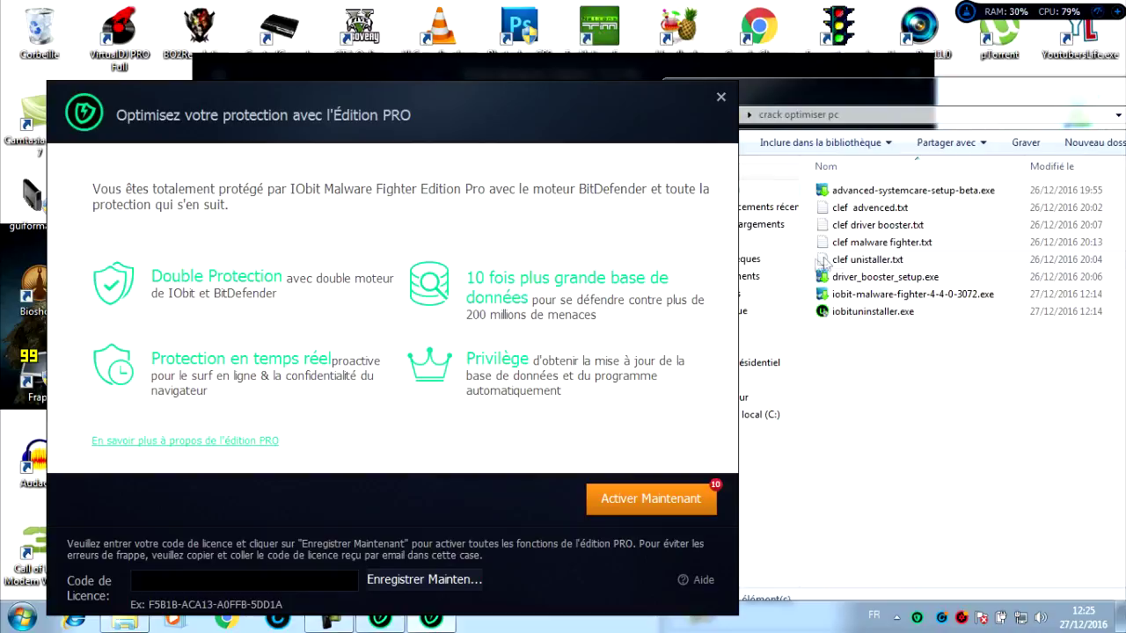
left_click(892, 244)
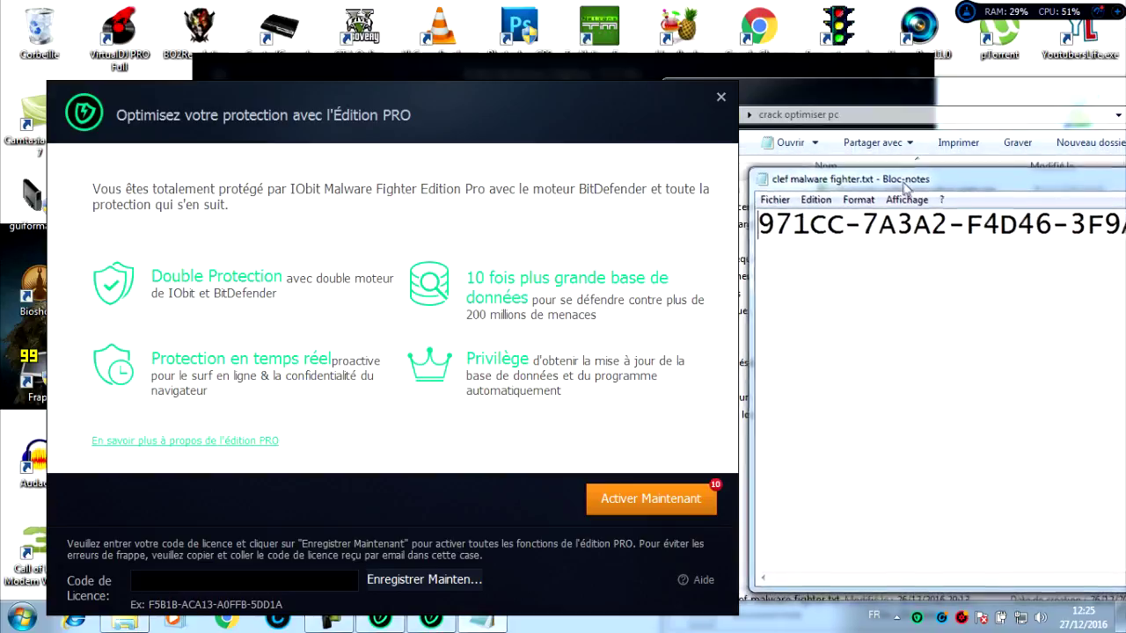
left_click_drag(748, 218, 1124, 219)
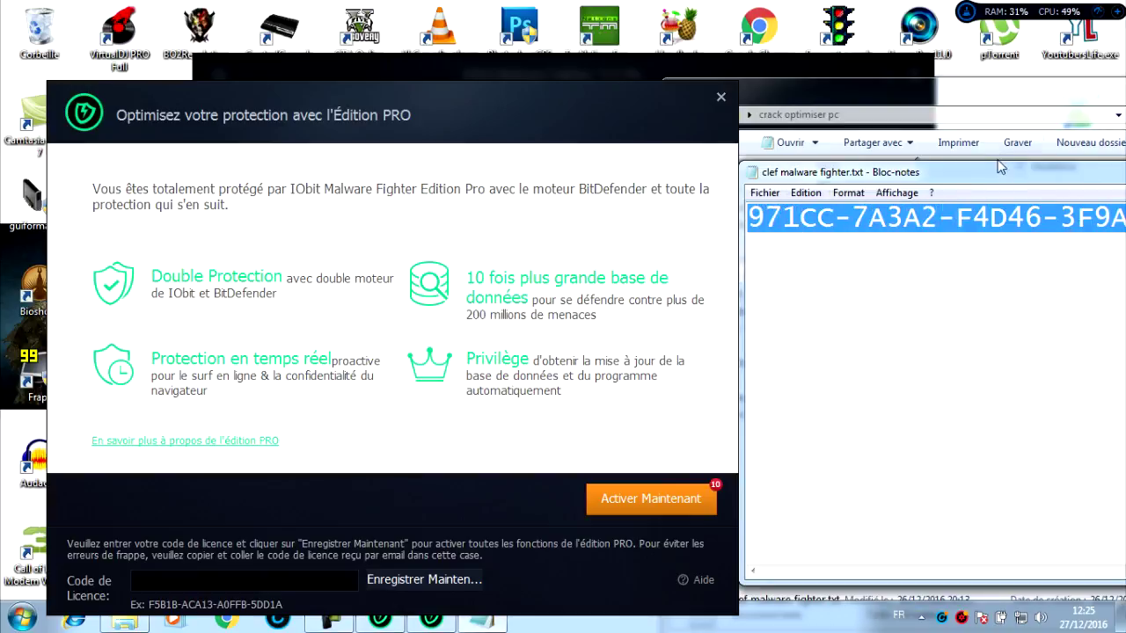
left_click_drag(1007, 173, 986, 186)
left_click(743, 229)
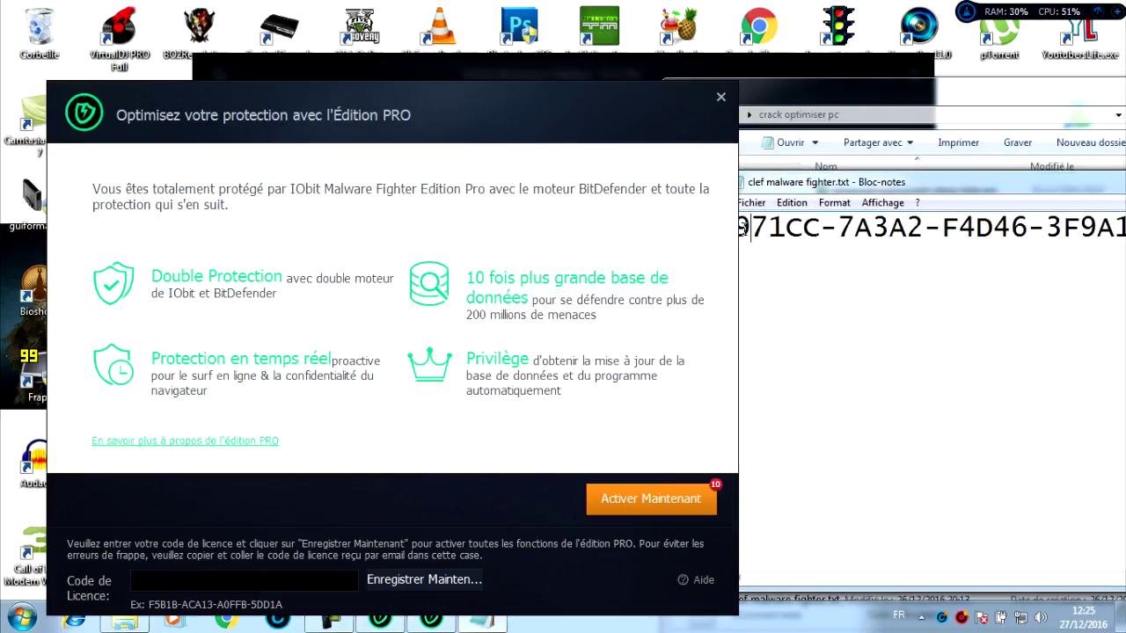
left_click_drag(741, 227, 1125, 228)
key("ctrl+c")
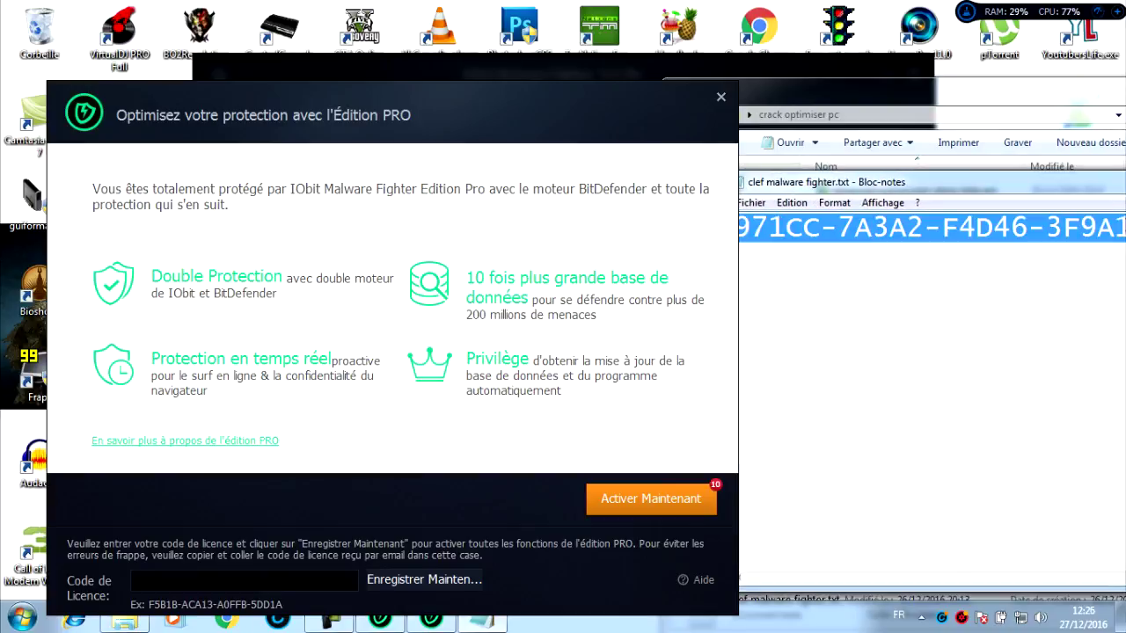
right_click(1075, 242)
left_click(967, 288)
Step: Register IObit Malware Fighter by pasting the copied licence key into the licence code field, and close the key file and its folder
left_click_drag(938, 192, 635, 187)
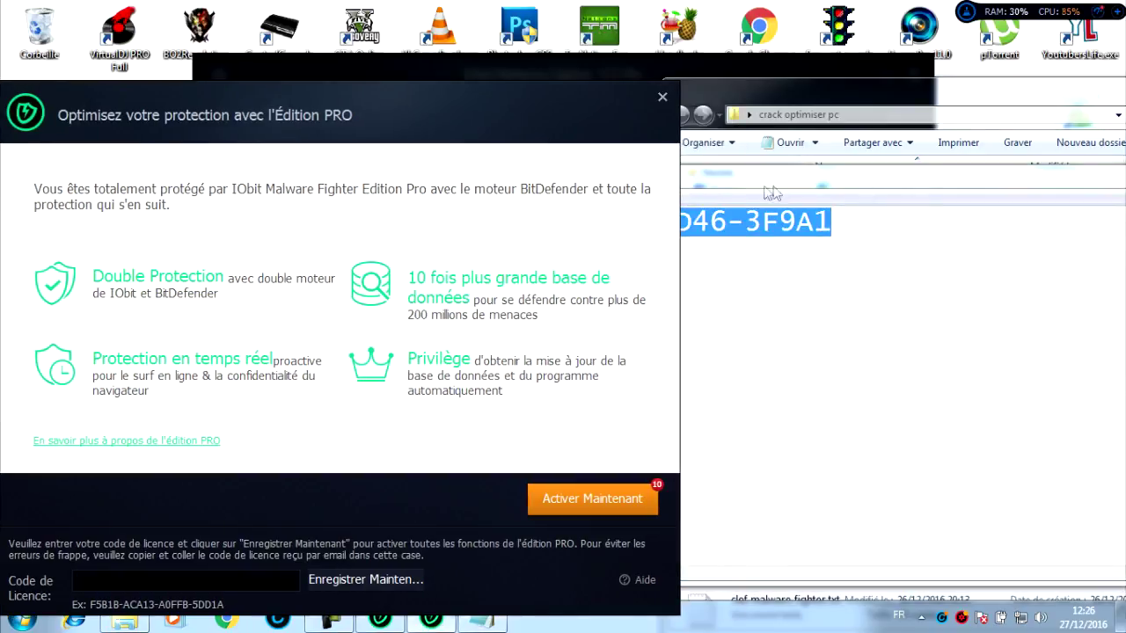
left_click(218, 574)
right_click(214, 582)
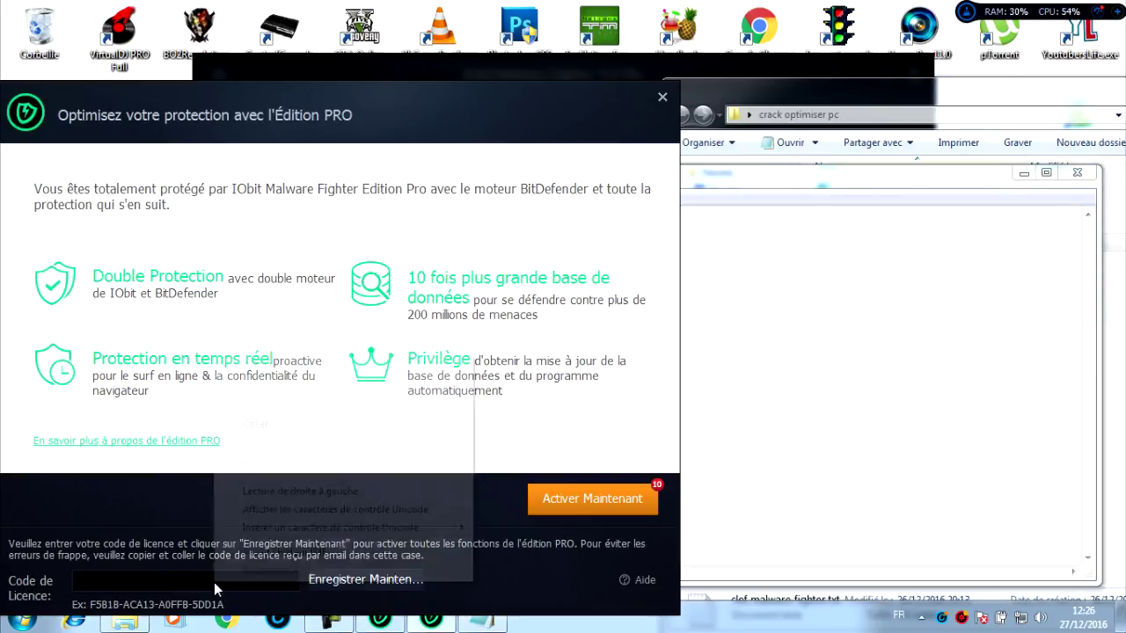
left_click(314, 426)
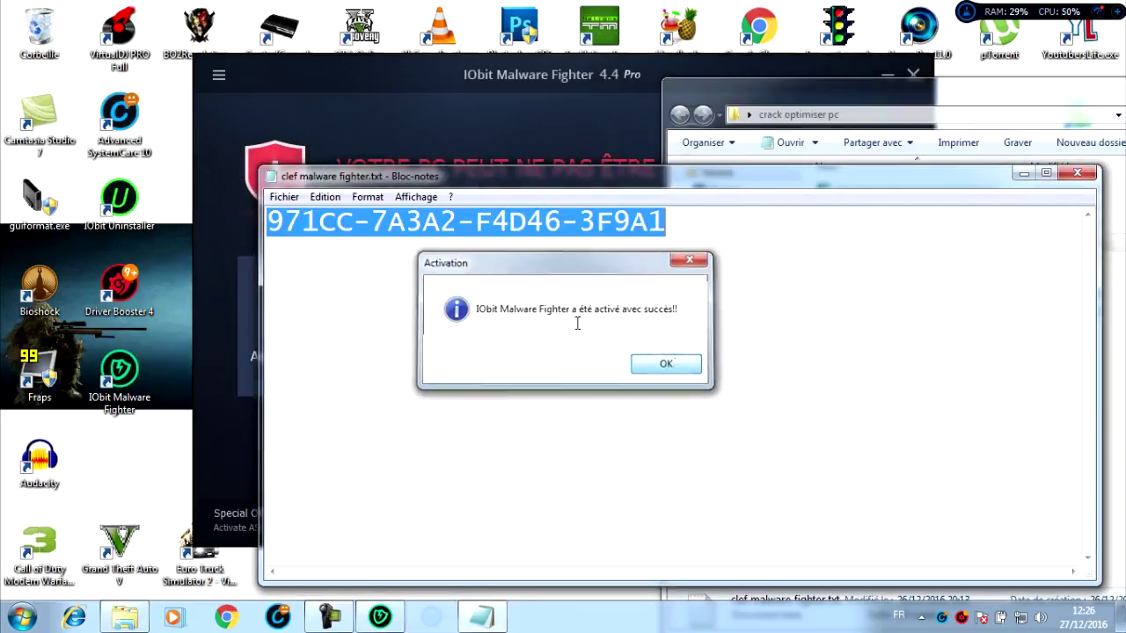
left_click(666, 363)
left_click(1089, 173)
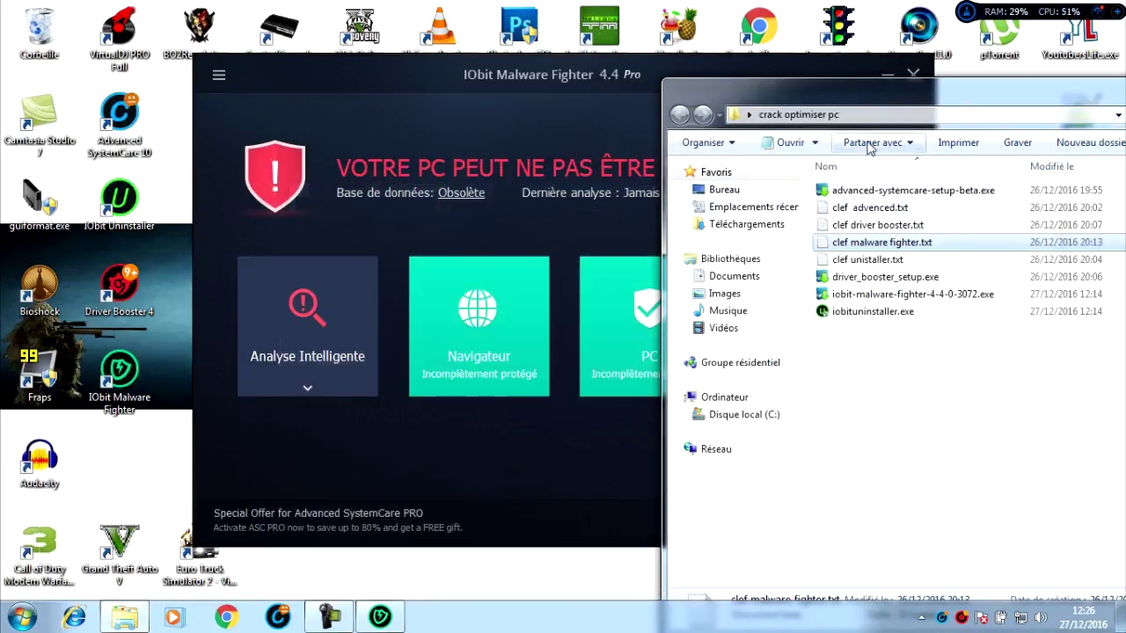
left_click_drag(900, 99, 430, 83)
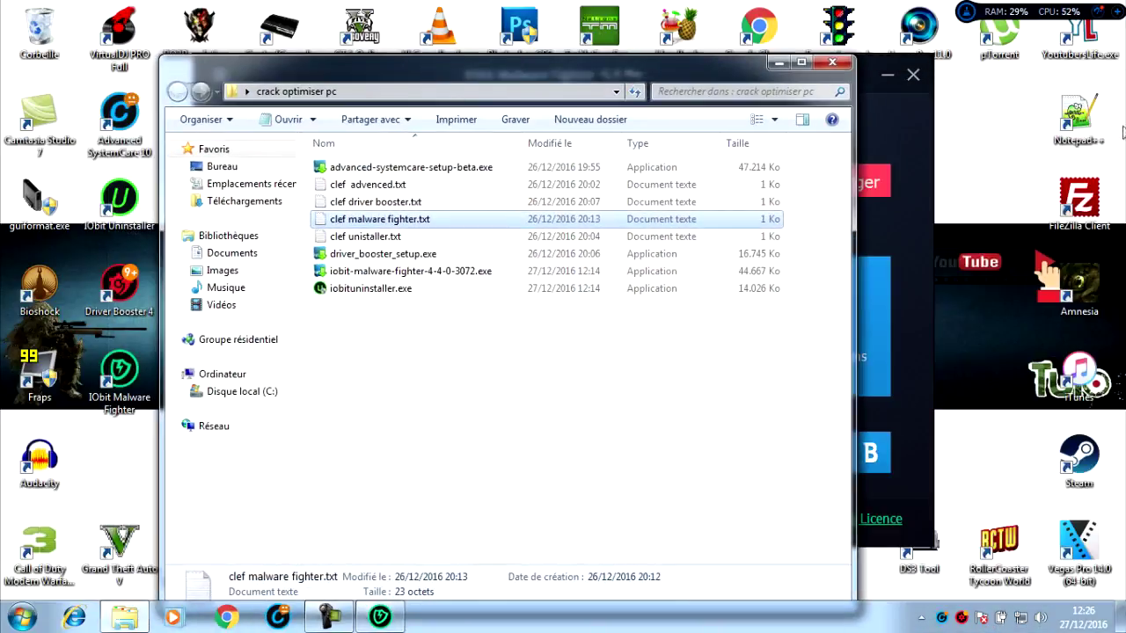
left_click(864, 74)
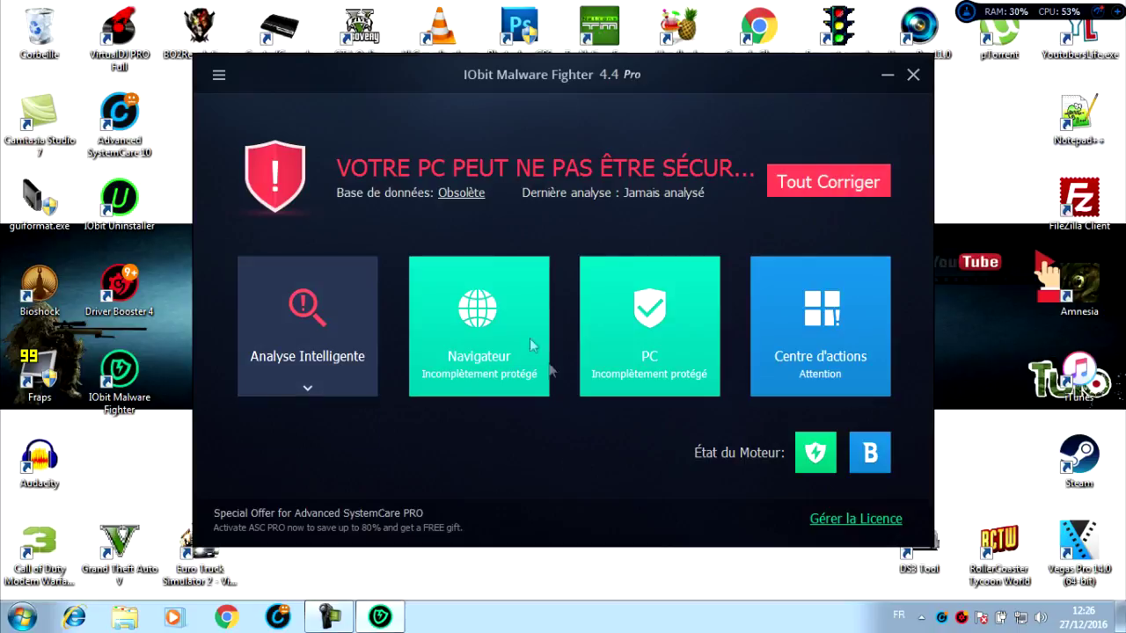
Step: Review the browser protection settings in IObit Malware Fighter and close the program
left_click(480, 317)
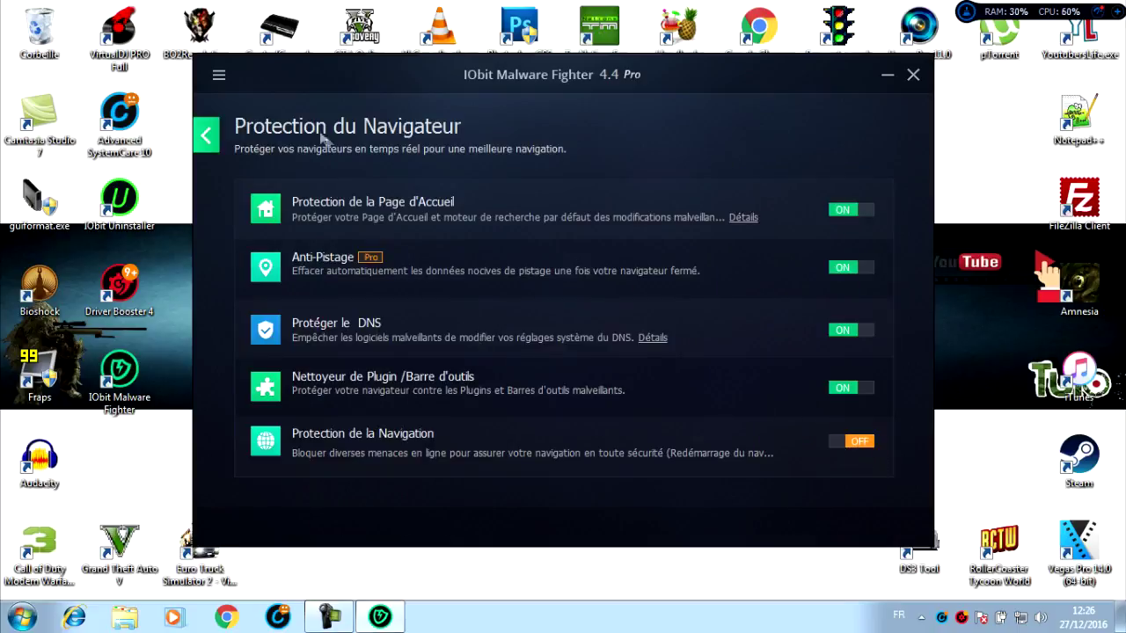
left_click(208, 136)
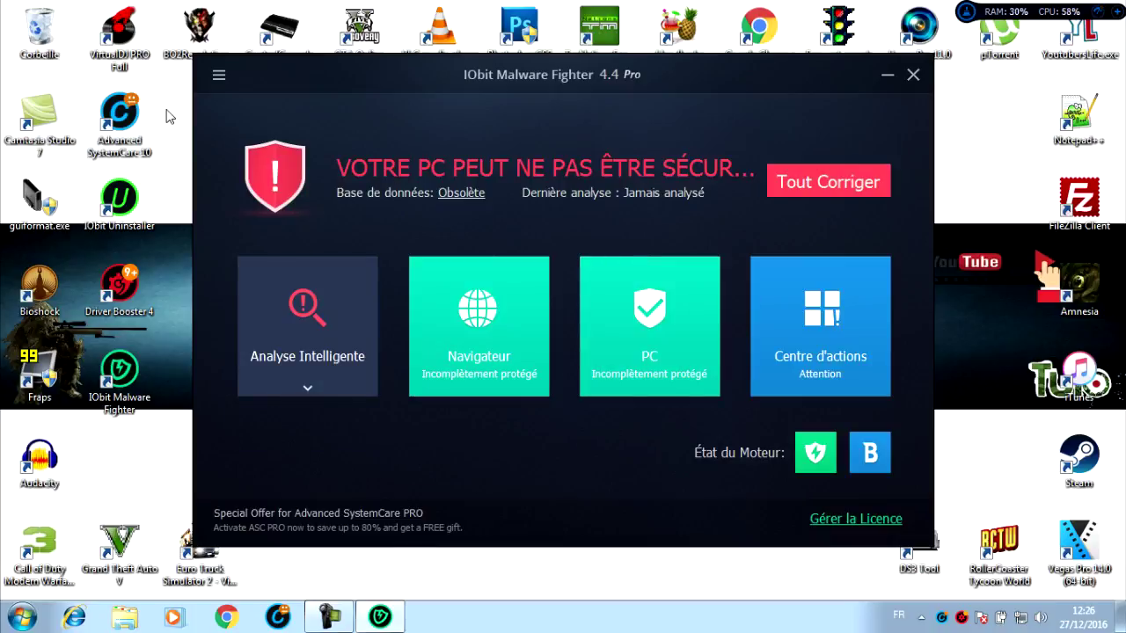
left_click_drag(167, 92, 85, 400)
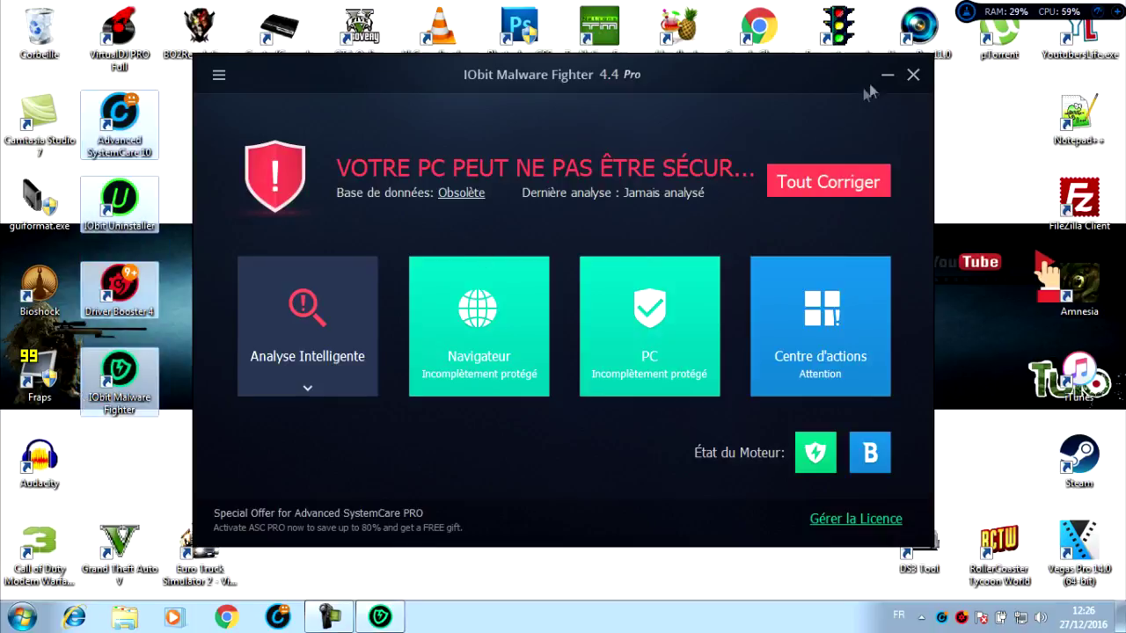
left_click(913, 74)
Step: Line up the Advanced SystemCare 10, IObit Uninstaller, Driver Booster 4 and IObit Malware Fighter shortcuts in the desktop's second icon row
left_click_drag(546, 128, 744, 125)
left_click_drag(124, 200, 363, 112)
left_click_drag(137, 123, 252, 144)
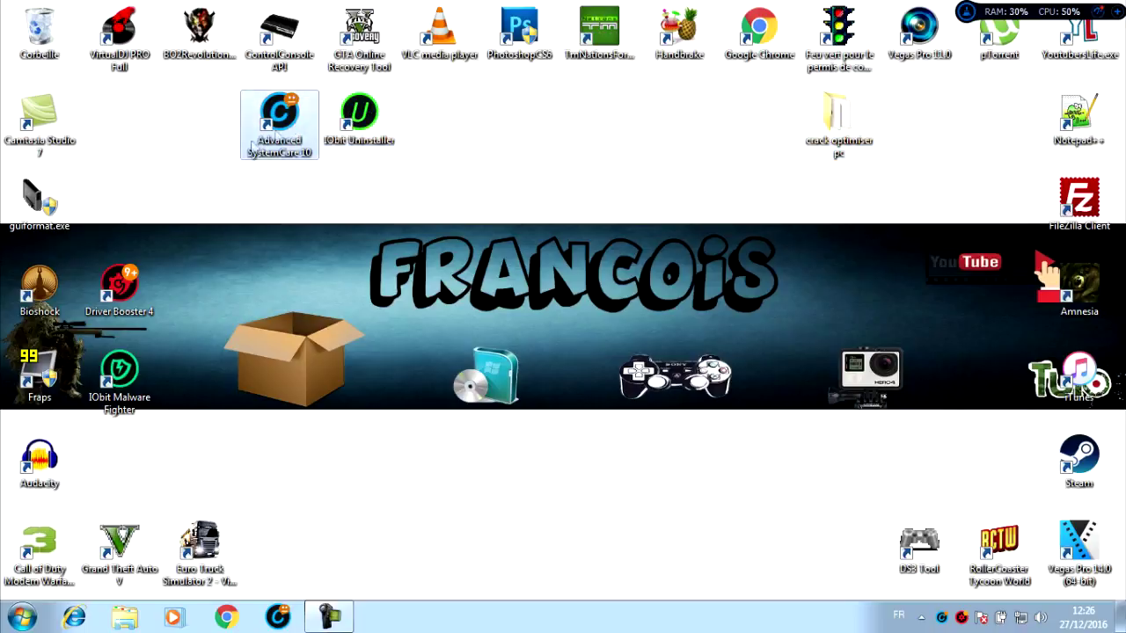
left_click_drag(132, 288, 475, 123)
left_click_drag(119, 374, 524, 123)
left_click_drag(215, 182, 205, 95)
left_click(596, 104)
left_click(200, 77)
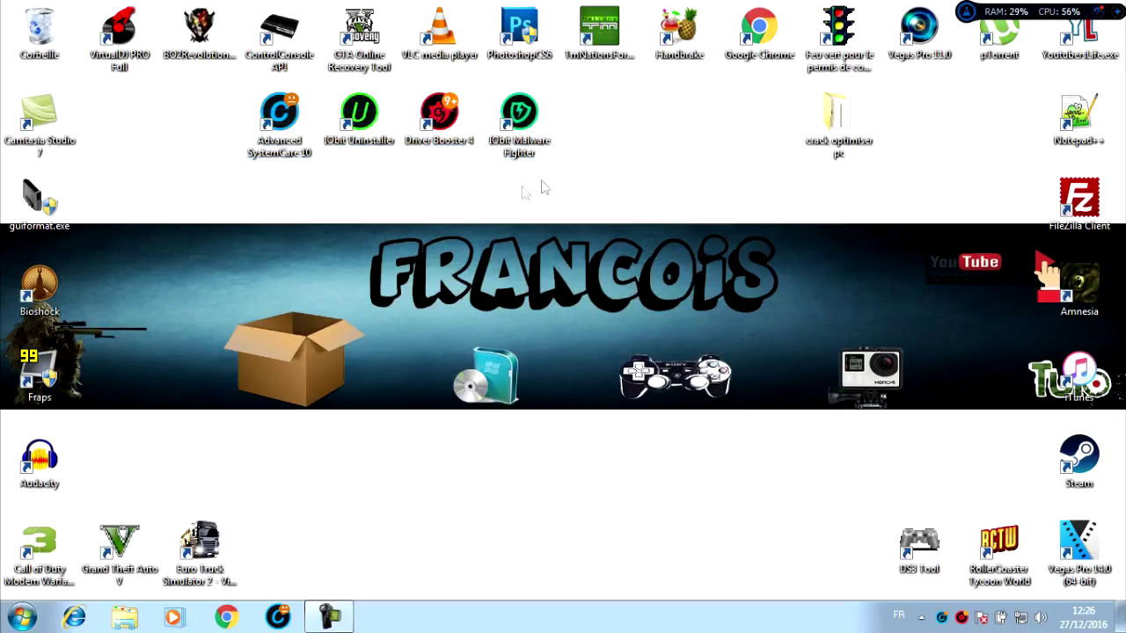
left_click_drag(580, 180, 431, 234)
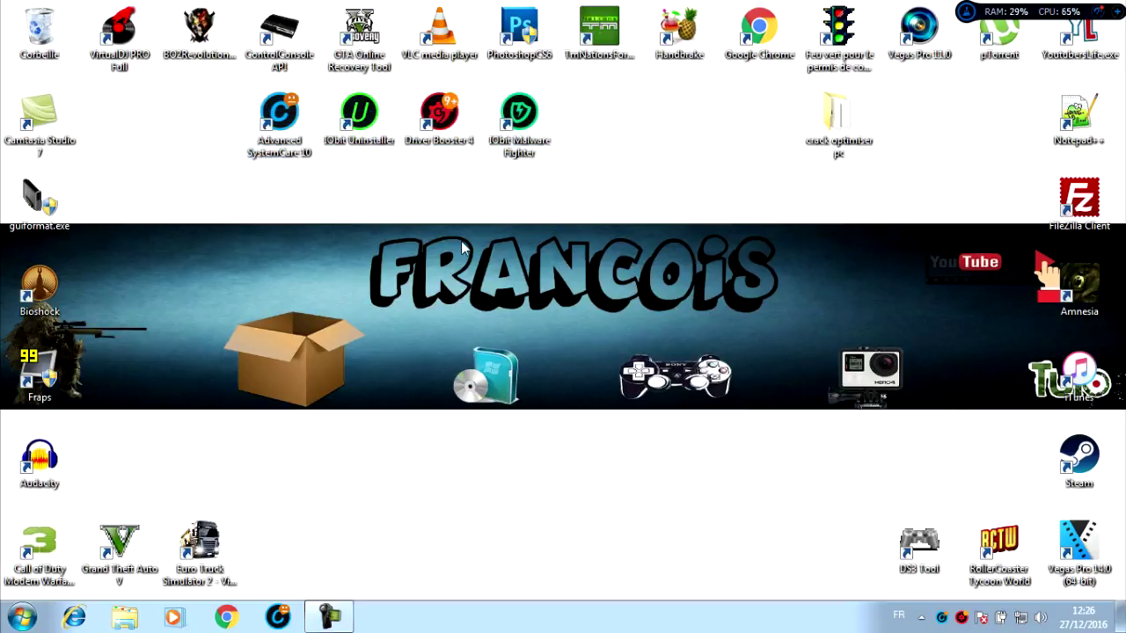